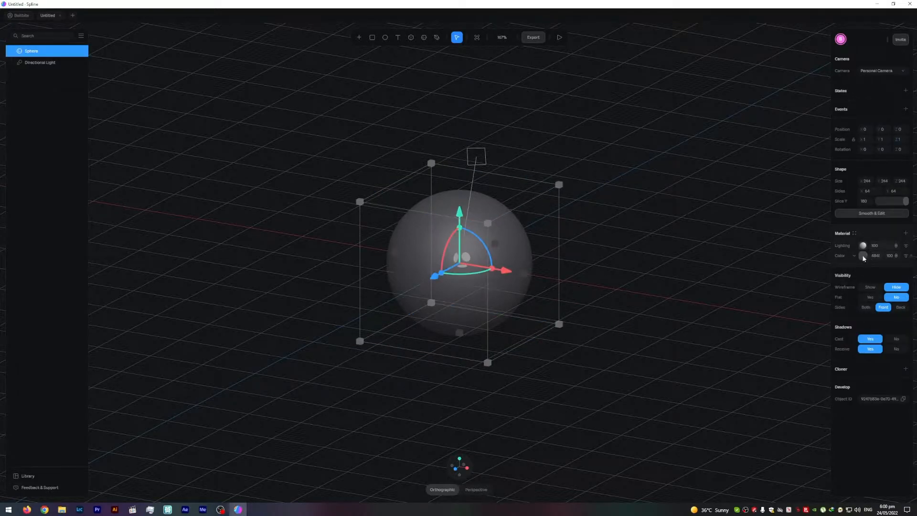
Change the sphere's base material color to a light blue-violet
left_click(863, 256)
left_click_drag(868, 267, 868, 267)
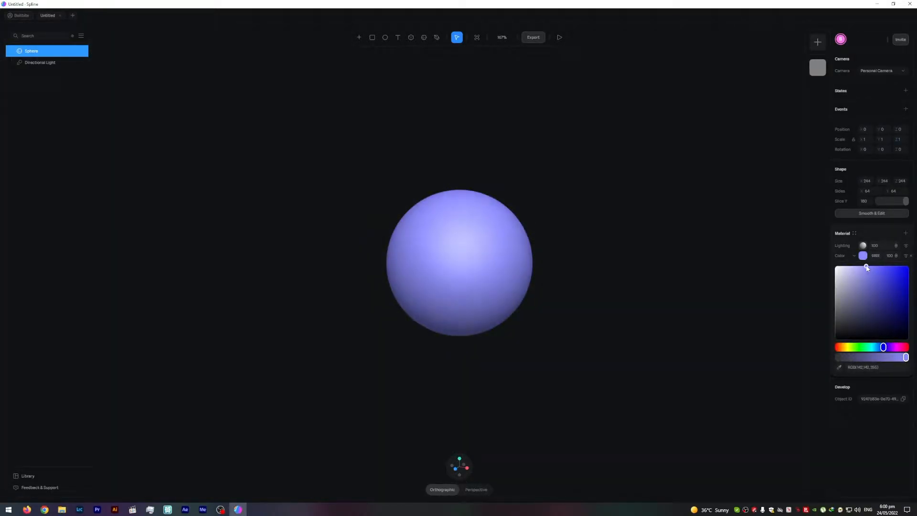
left_click(733, 268)
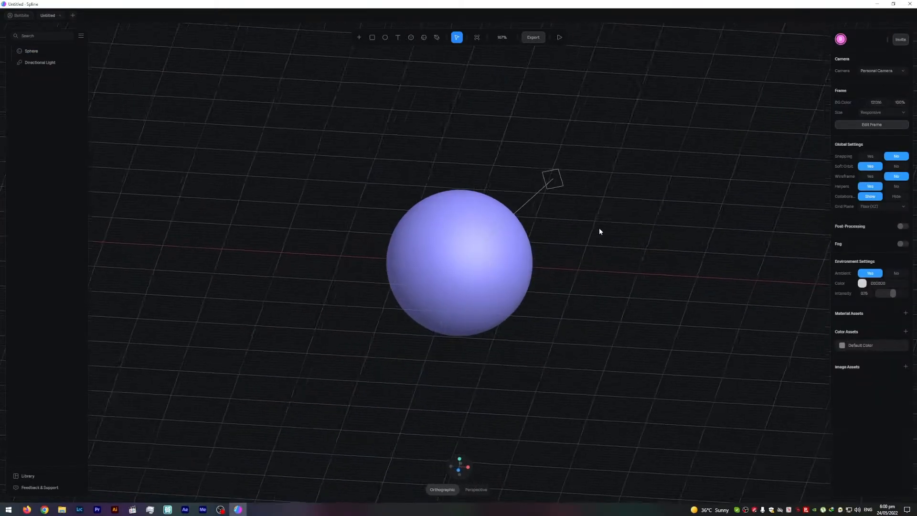
Add a material layer to the sphere and make it a Fresnel layer
left_click(500, 243)
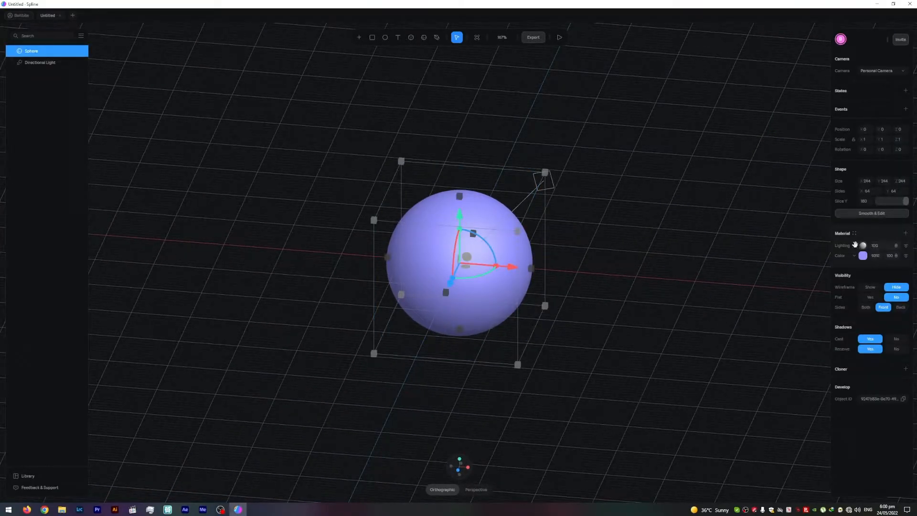
left_click(906, 233)
left_click(854, 245)
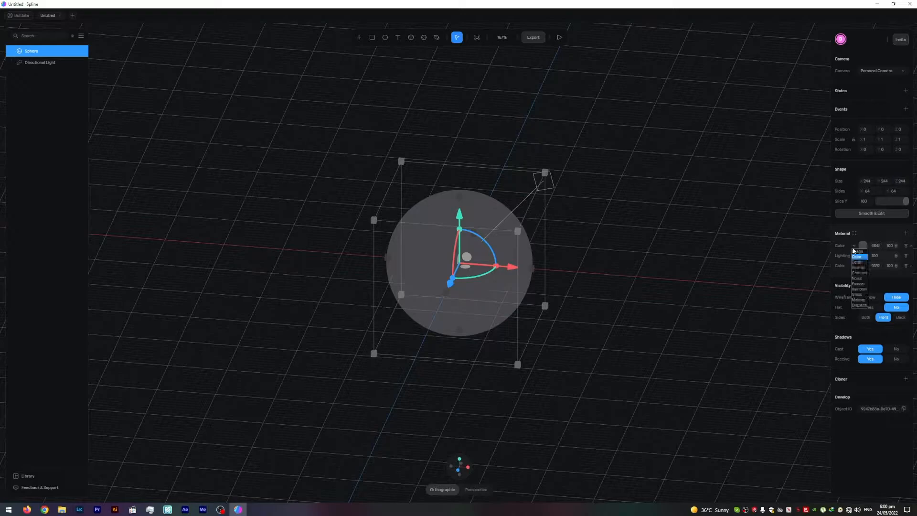
left_click(864, 285)
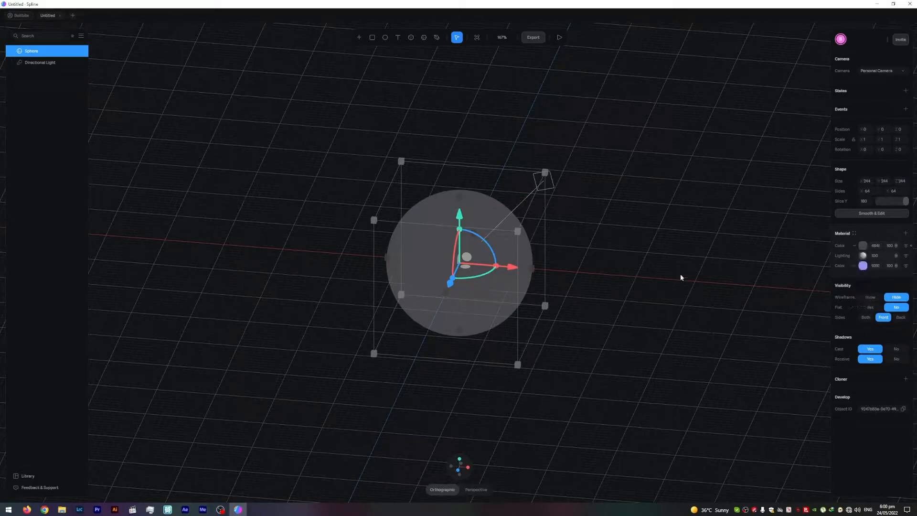
left_click(627, 239)
left_click(477, 238)
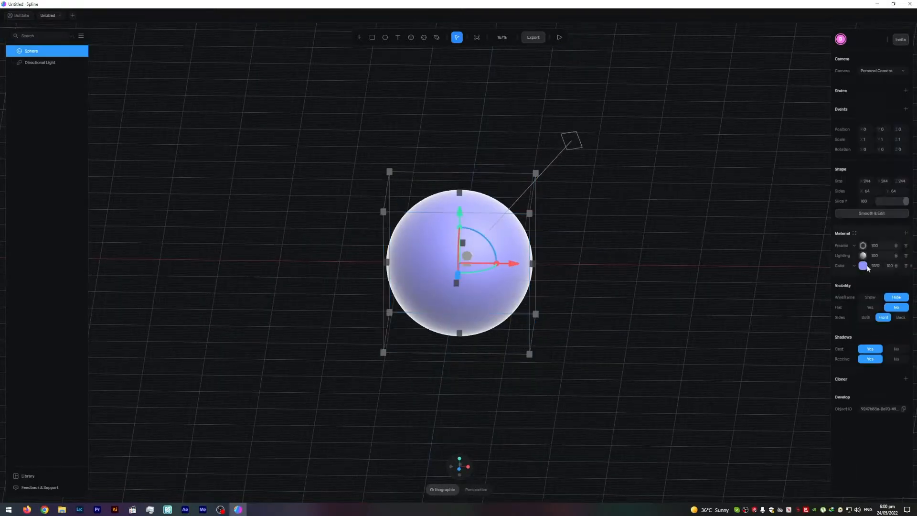
Change the sphere's Fresnel color from white to a light purple for a soft rim glow
left_click(863, 246)
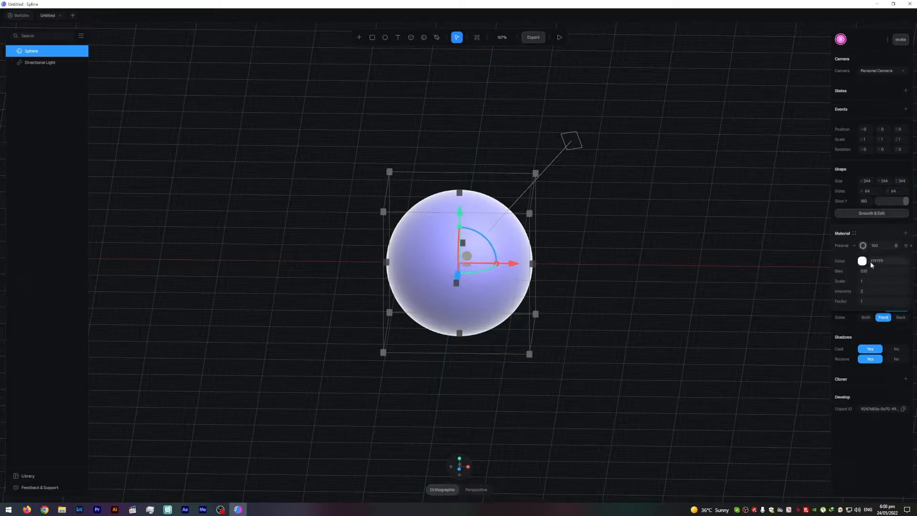
left_click(862, 262)
left_click_drag(878, 354, 877, 352)
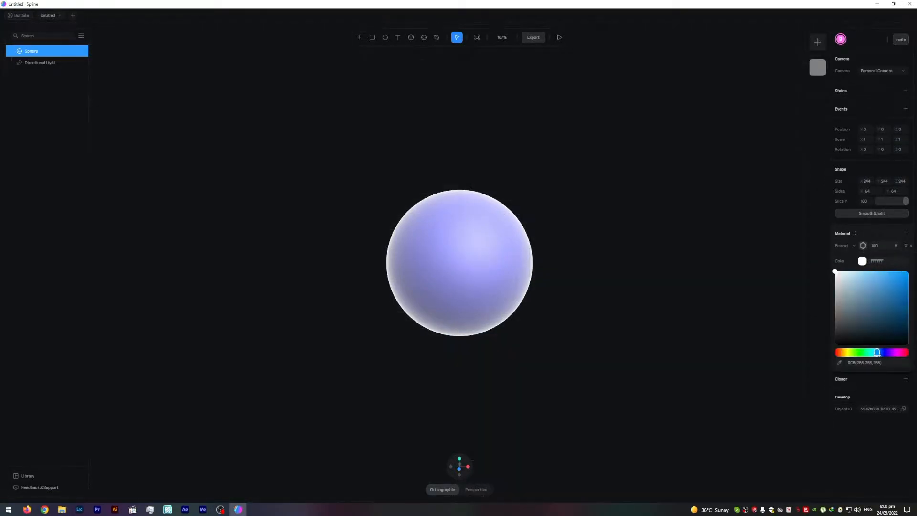
left_click(875, 271)
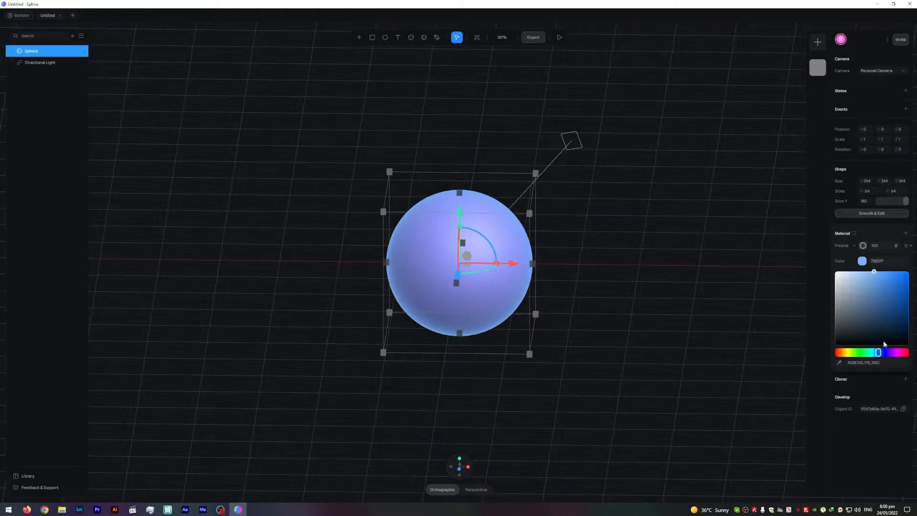
left_click_drag(879, 352, 883, 353)
left_click_drag(874, 271, 868, 271)
left_click_drag(883, 352, 887, 352)
left_click_drag(877, 273, 871, 272)
left_click(600, 265)
Create a head from a duplicate of the sphere, raised above the original and shrunk to size 164
left_click_drag(603, 210, 542, 206, "alt")
left_click_drag(599, 208, 615, 202, "alt")
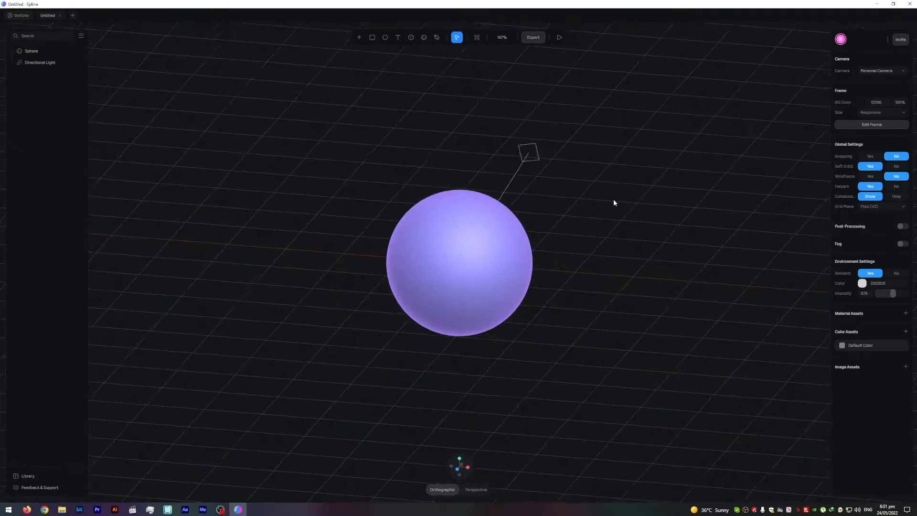
left_click(429, 471)
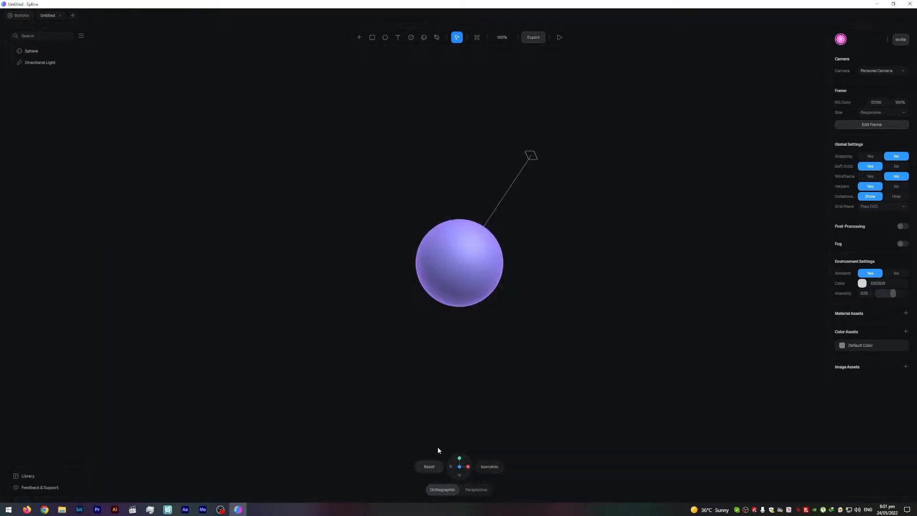
scroll(478, 250, "up", 5)
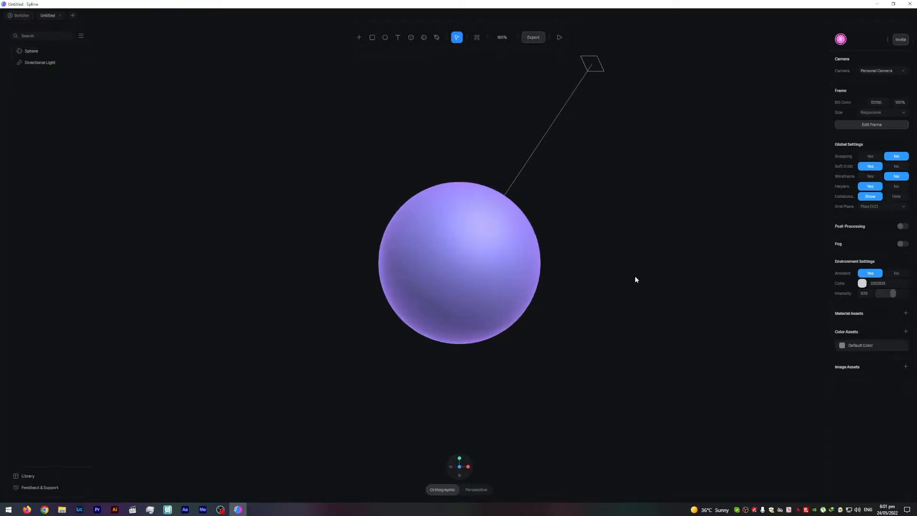
left_click(485, 253)
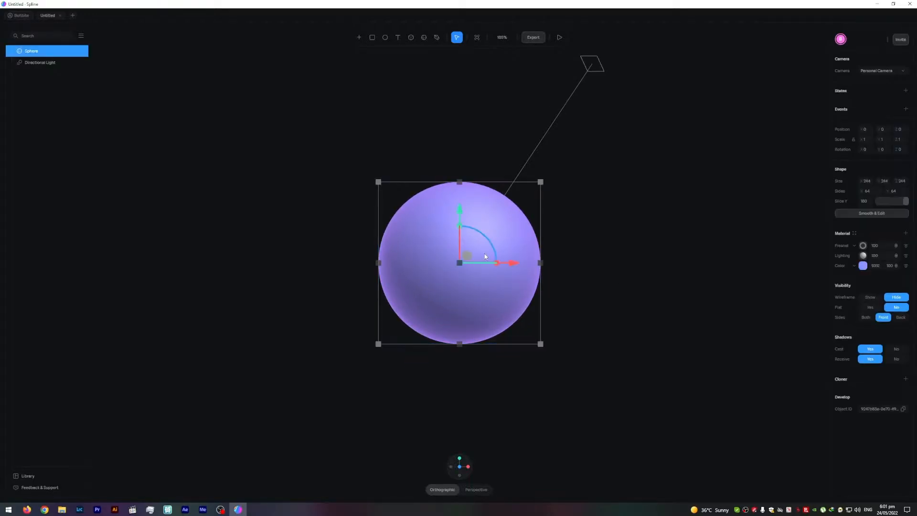
key("ctrl+d")
left_click_drag(467, 213, 467, 135)
left_click_drag(539, 105, 515, 130)
left_click(611, 224)
scroll(579, 173, "down", 1)
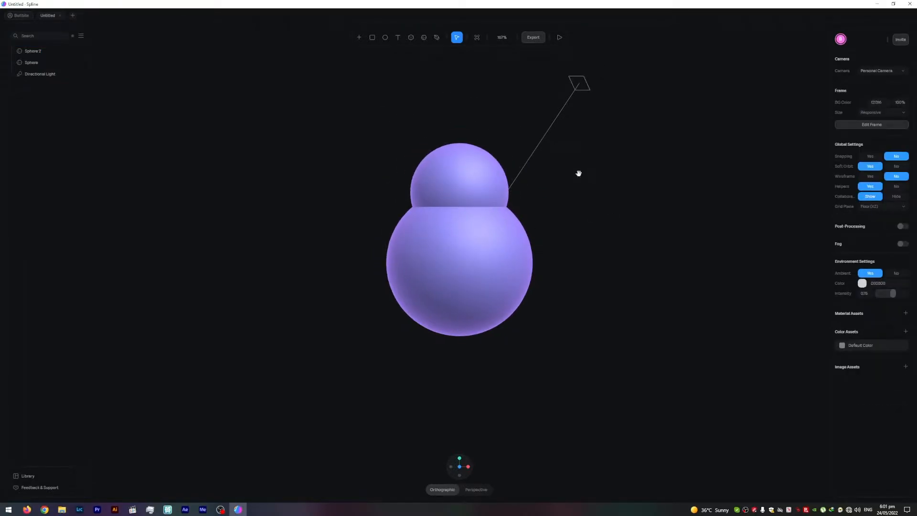
Raise the head sphere slightly above the body to about Y 125
middle_click_drag(577, 170, 578, 178)
left_click_drag(578, 178, 577, 184, "alt")
left_click(465, 181)
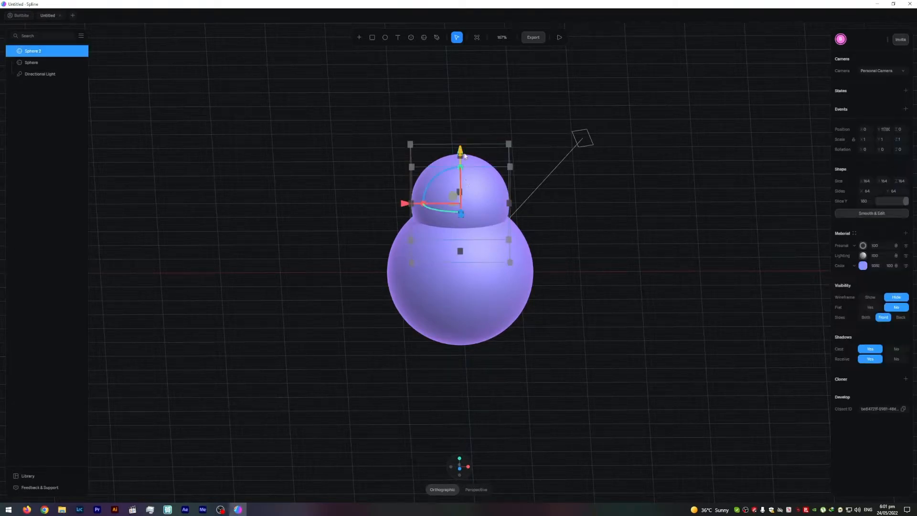
left_click(569, 232)
left_click_drag(569, 232, 570, 218, "alt")
left_click(455, 181)
left_click(604, 220)
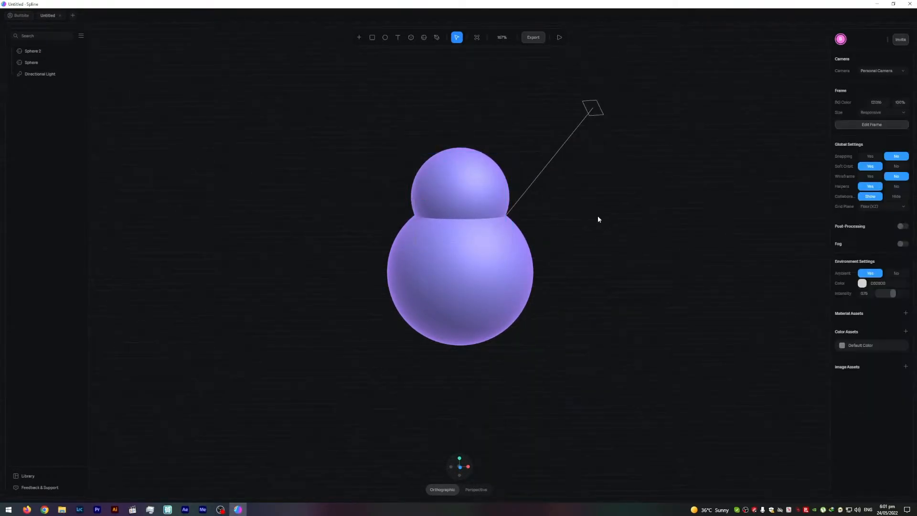
Duplicate the head sphere as a small eye of size 24 and place it at the head's upper side edge
left_click(477, 183)
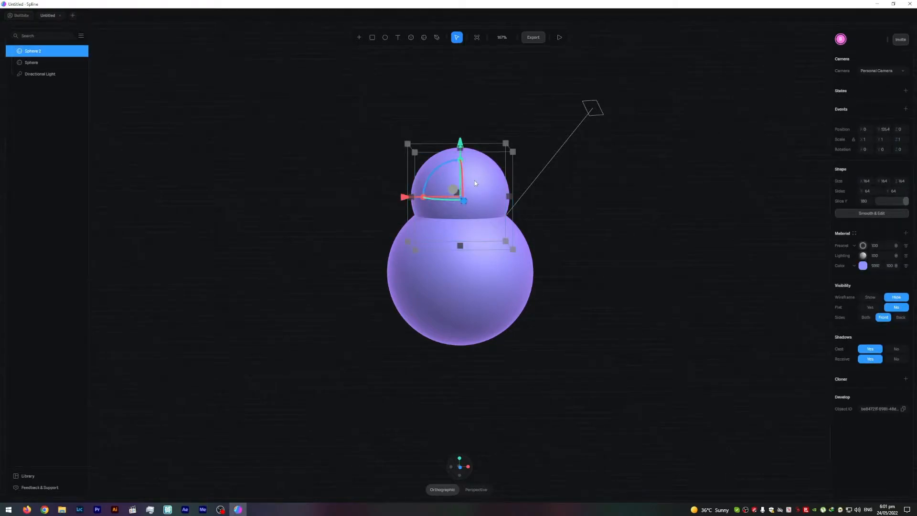
left_click_drag(475, 183, 637, 201)
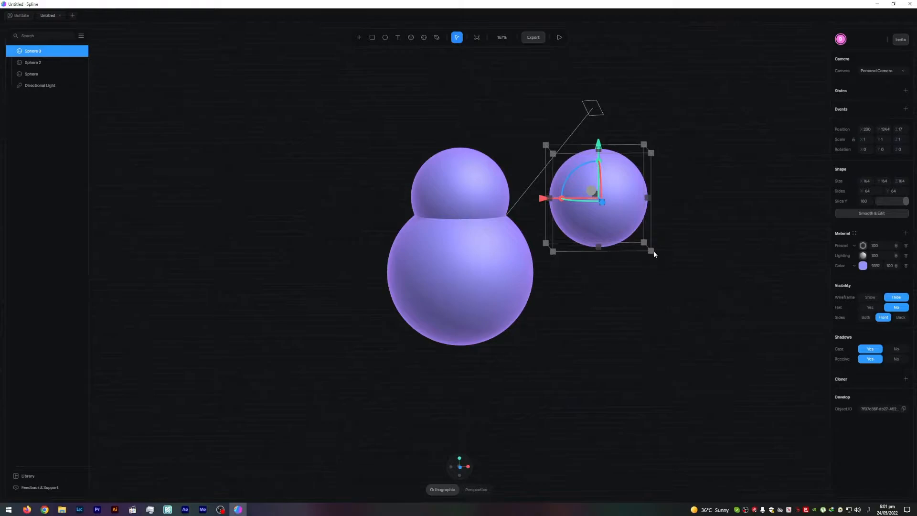
left_click_drag(649, 249, 588, 177)
scroll(588, 173, "up", 4)
middle_click_drag(643, 132, 593, 252)
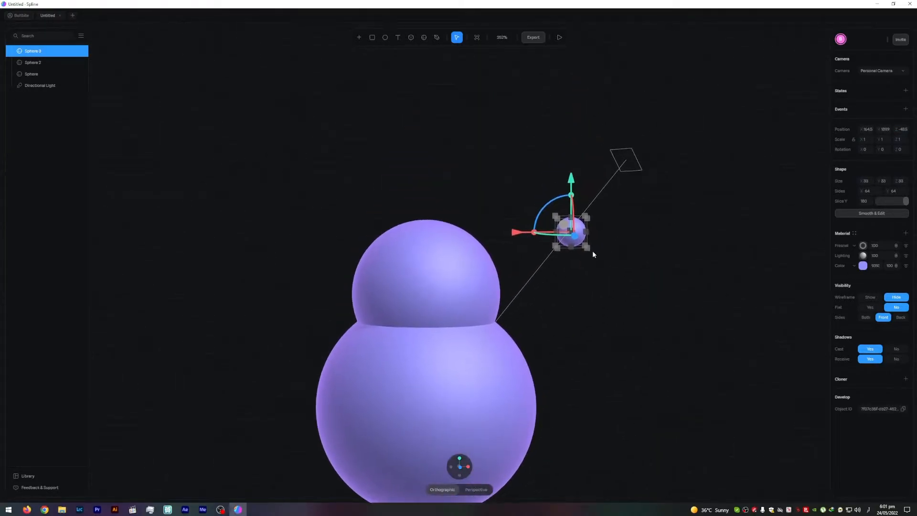
left_click(600, 251)
scroll(611, 215, "up", 4)
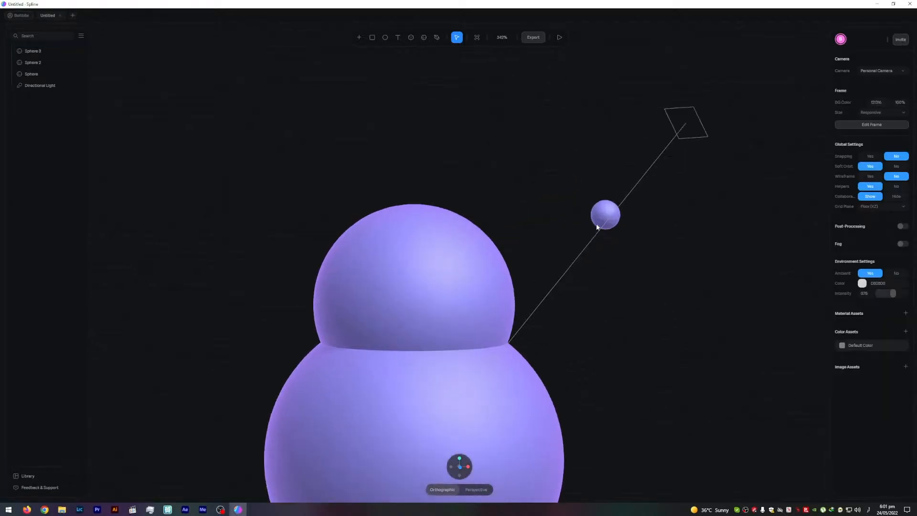
left_click_drag(612, 211, 494, 261)
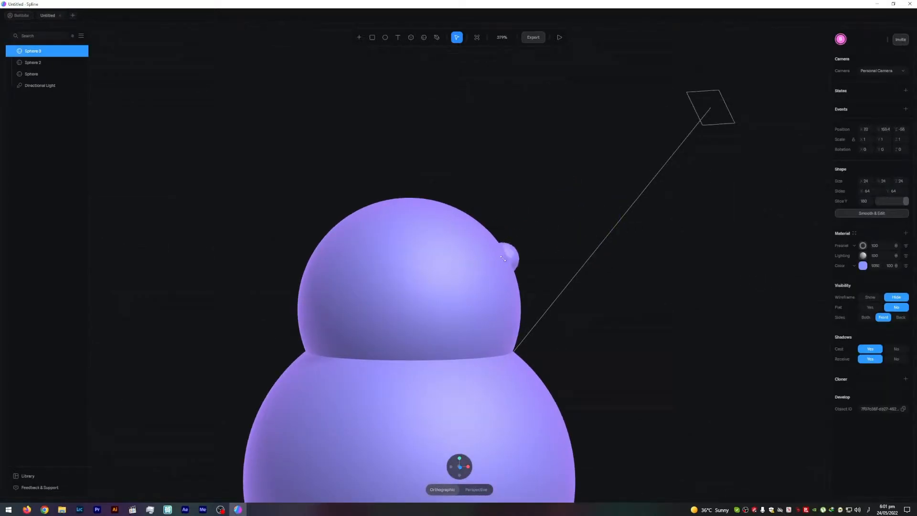
Set both the base color and the Fresnel color of the small eye sphere to black
left_click(863, 266)
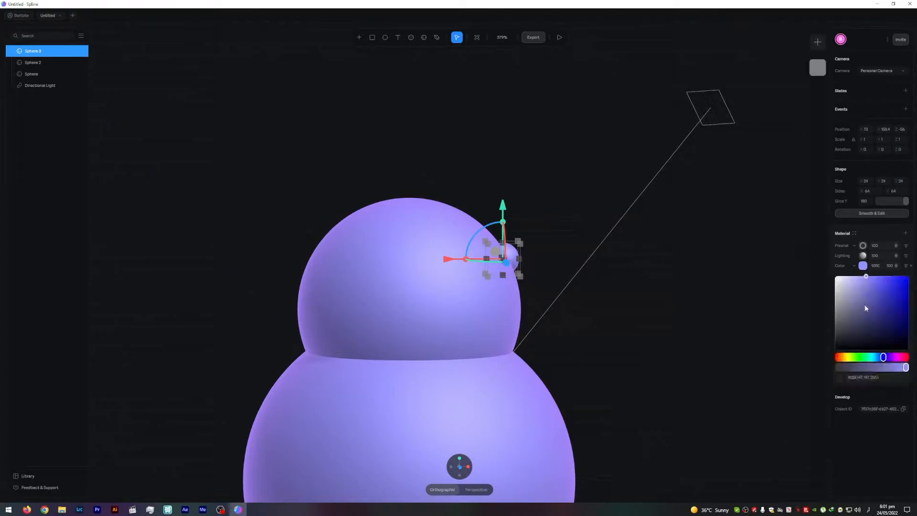
left_click_drag(857, 328, 807, 365)
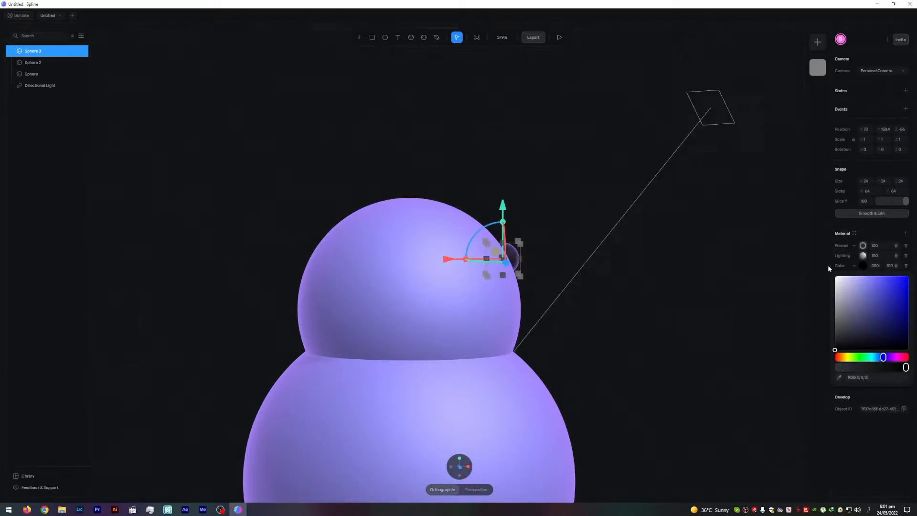
left_click(864, 246)
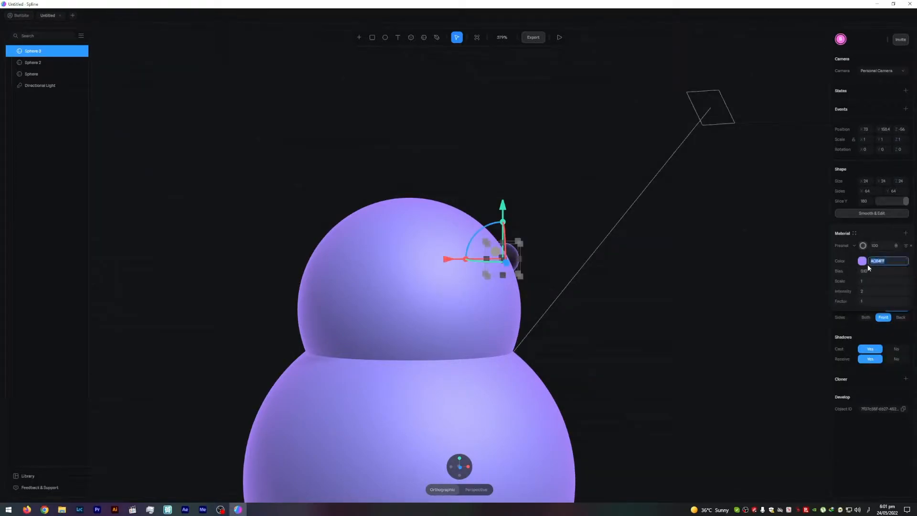
left_click(863, 262)
left_click_drag(868, 303, 808, 360)
left_click(616, 247)
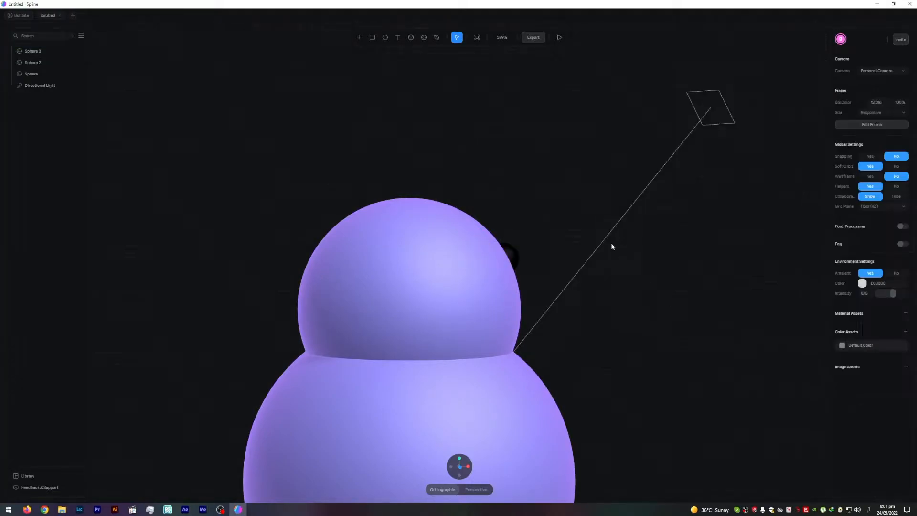
Move the eye sphere along Z to the front of the head, to about Z 90
left_click_drag(591, 242, 536, 222)
left_click(524, 241)
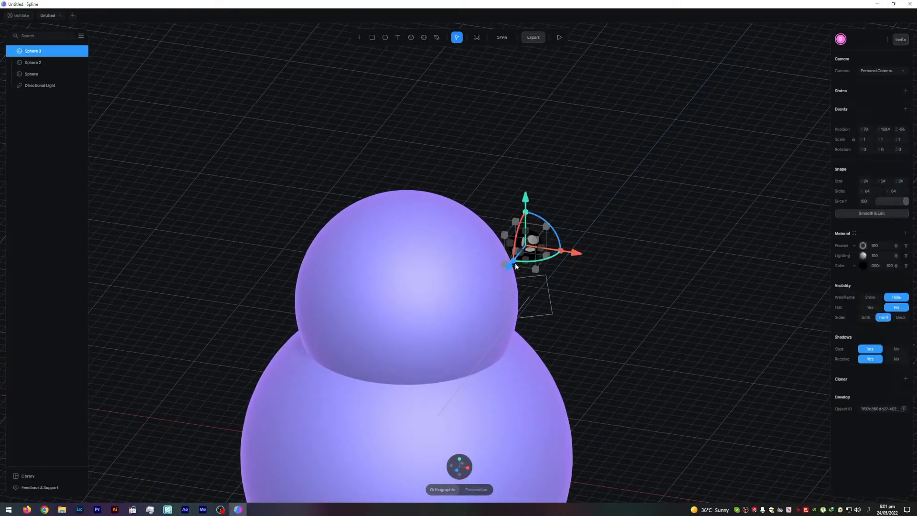
left_click_drag(501, 268, 392, 310)
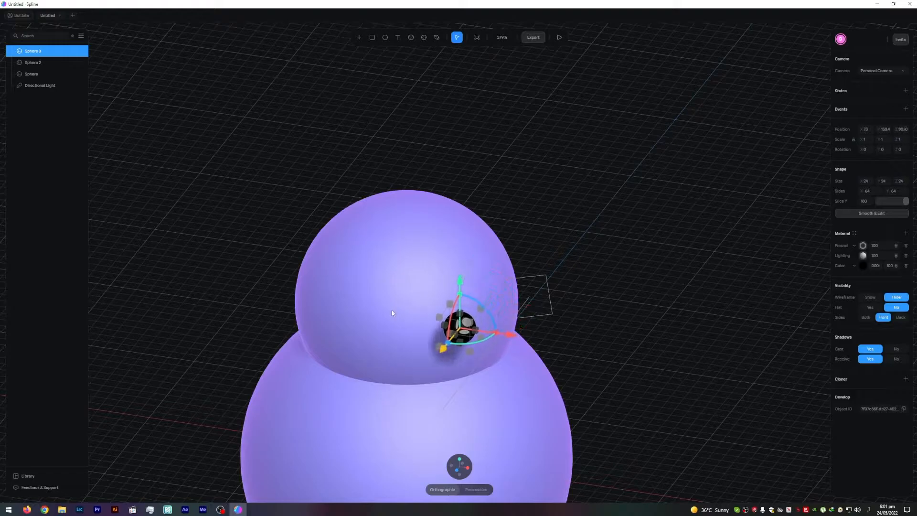
left_click(635, 273)
Lighten the eye sphere's Fresnel color from black to a grey
scroll(597, 272, "up", 3)
scroll(521, 268, "up", 3)
left_click(508, 316)
left_click(508, 315)
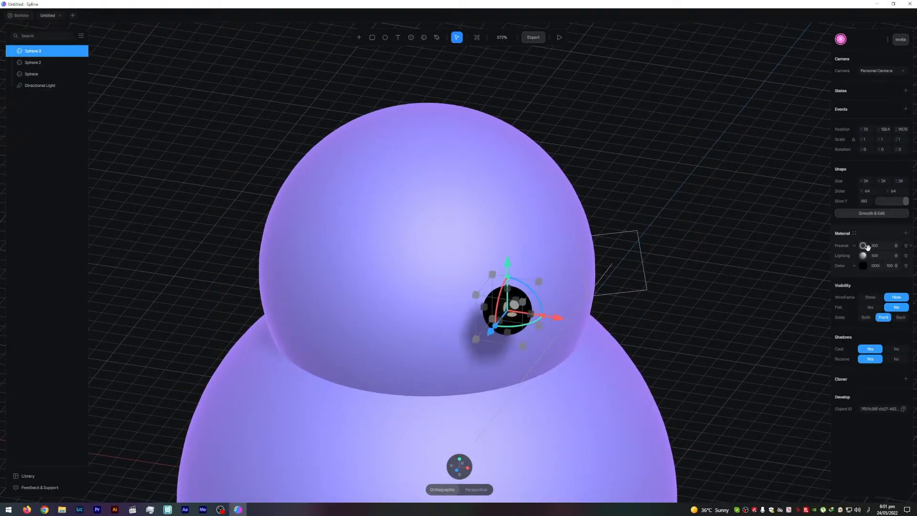
left_click(864, 246)
left_click(878, 262)
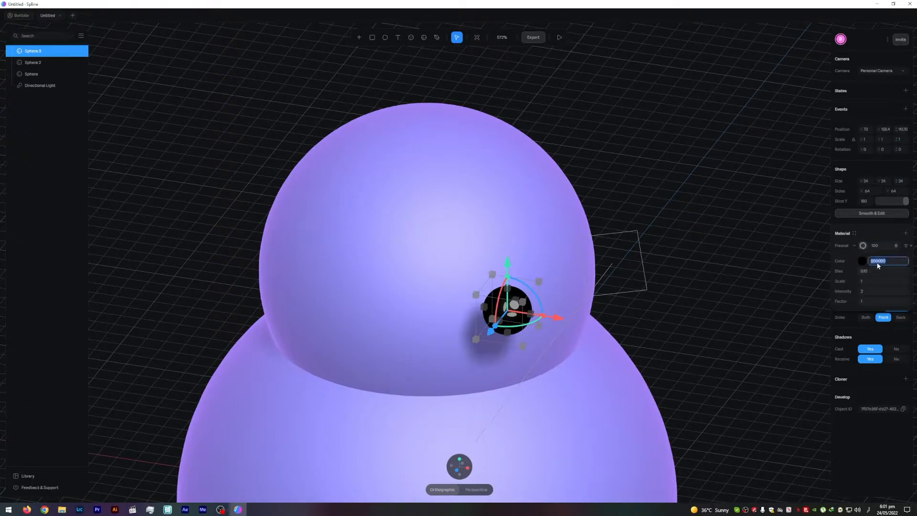
left_click(864, 262)
left_click_drag(849, 283, 805, 315)
left_click(761, 298)
Shift the eye sphere along X near the middle of the face and push it back against the head
left_click_drag(675, 243, 701, 219, "alt")
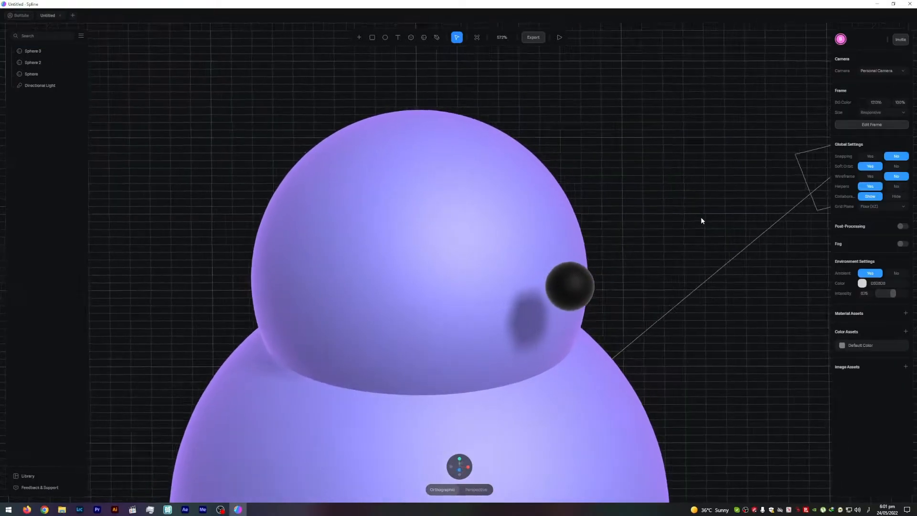
left_click(574, 277)
left_click_drag(513, 285, 380, 285)
left_click_drag(531, 231, 447, 256, "alt")
left_click_drag(269, 297, 305, 292)
Fine-tune the eye's position on the face to about X 25, Y 165 and Z 60
left_click_drag(597, 152, 683, 115, "alt")
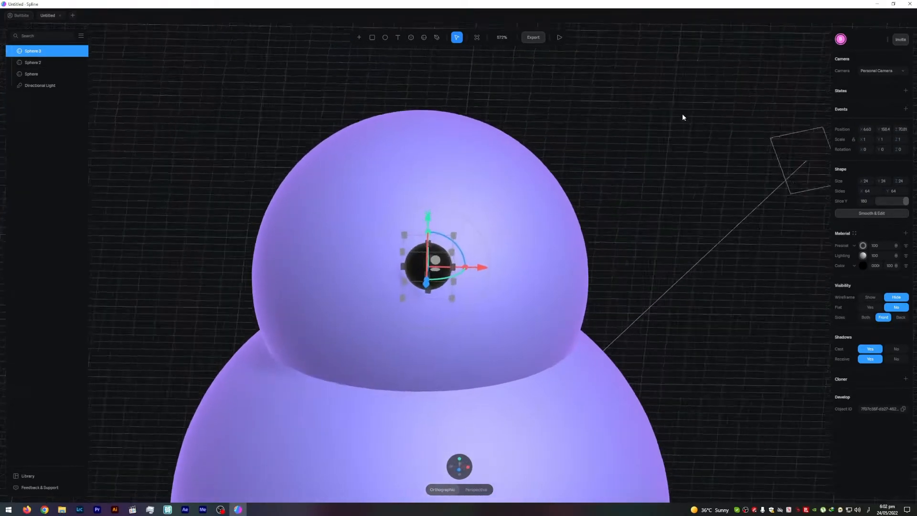
left_click_drag(489, 265, 525, 264)
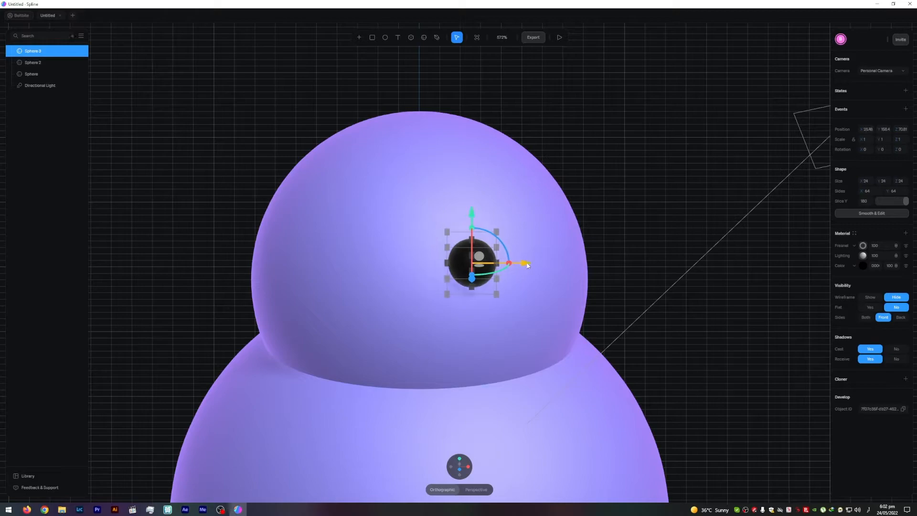
left_click_drag(470, 213, 471, 200)
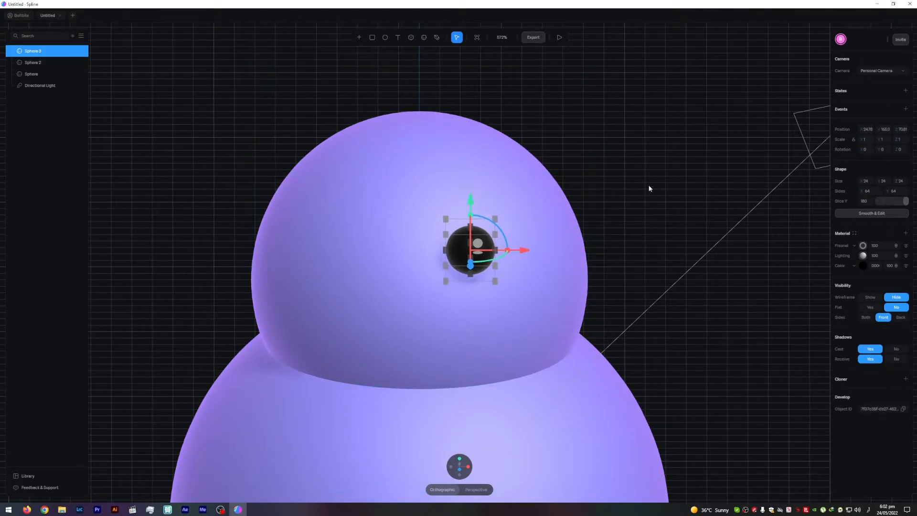
left_click_drag(638, 188, 612, 193, "alt")
left_click_drag(306, 266, 319, 267)
left_click_drag(608, 283, 713, 249, "alt")
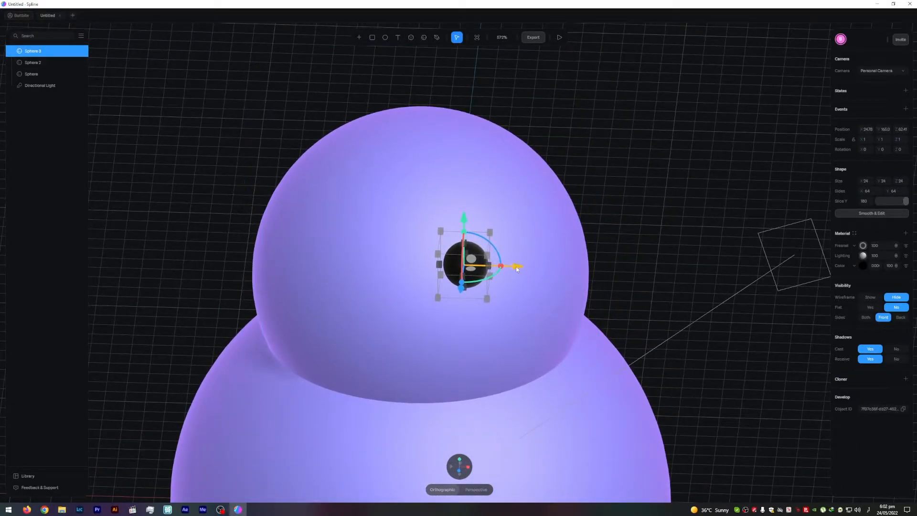
left_click_drag(517, 267, 431, 271)
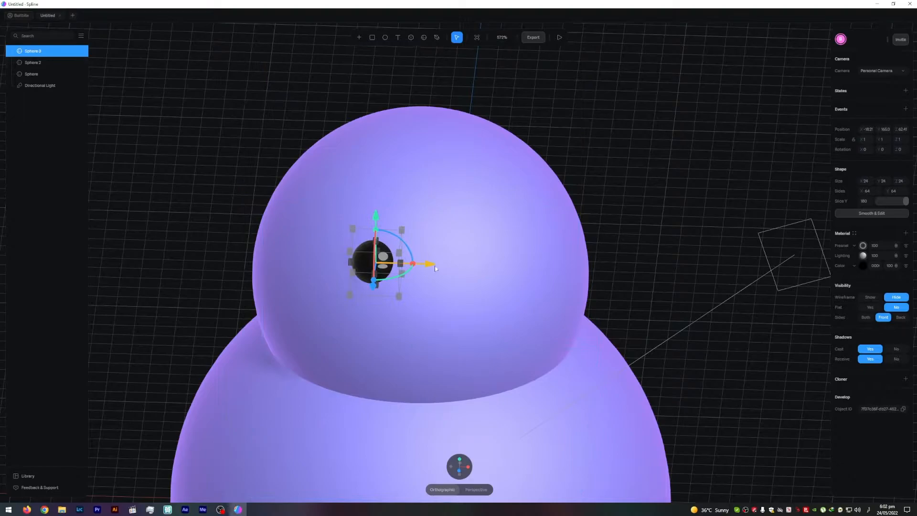
key("super+space")
key("ctrl+z")
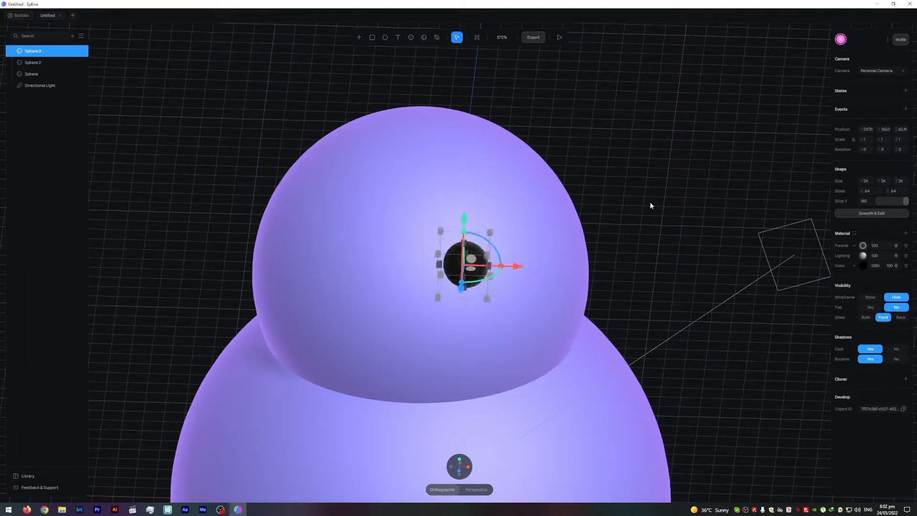
key("ctrl+z")
key("ctrl+z")
key("ctrl+z")
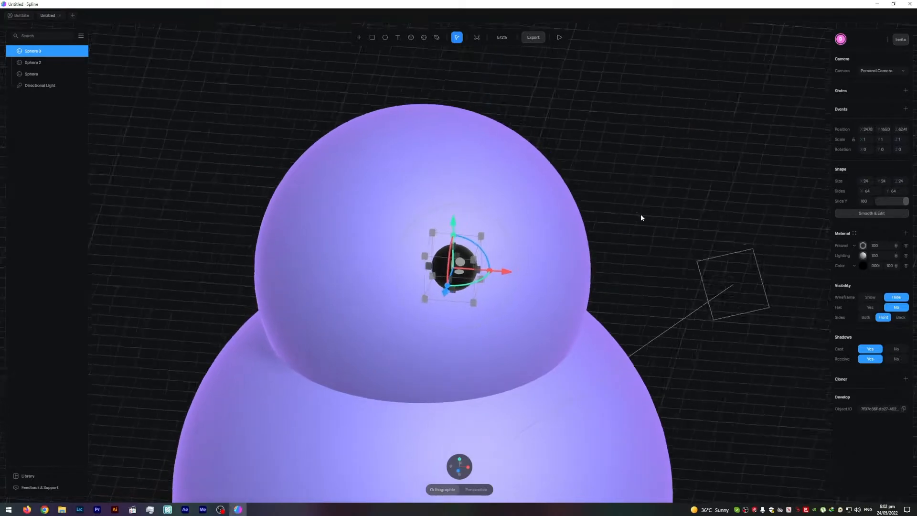
Nudge the eye sphere along Z to about 65 so it sits correctly on the face
left_click_drag(702, 209, 609, 212, "alt")
left_click(348, 249)
left_click_drag(305, 274, 315, 273)
left_click_drag(764, 283, 753, 235, "alt")
Duplicate the eye sphere and move the copy along X to the opposite side of the face
key("ctrl+d")
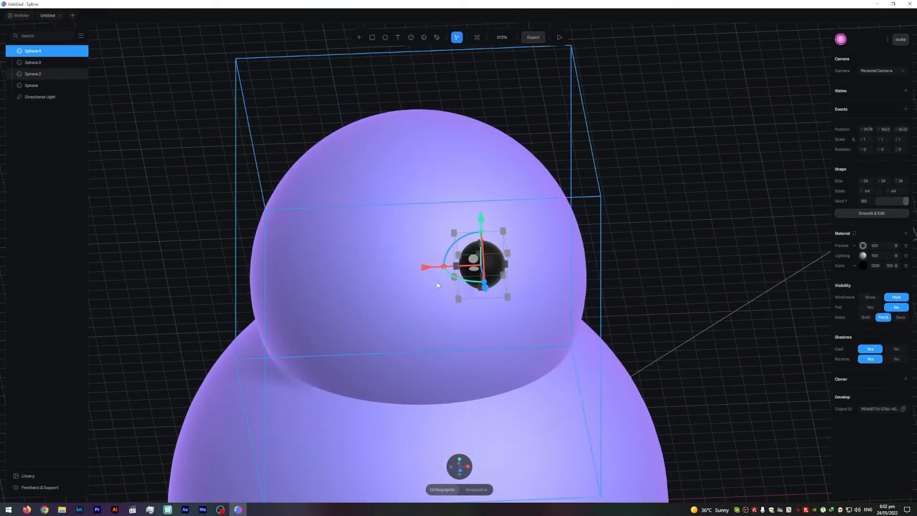
left_click_drag(425, 266, 313, 271)
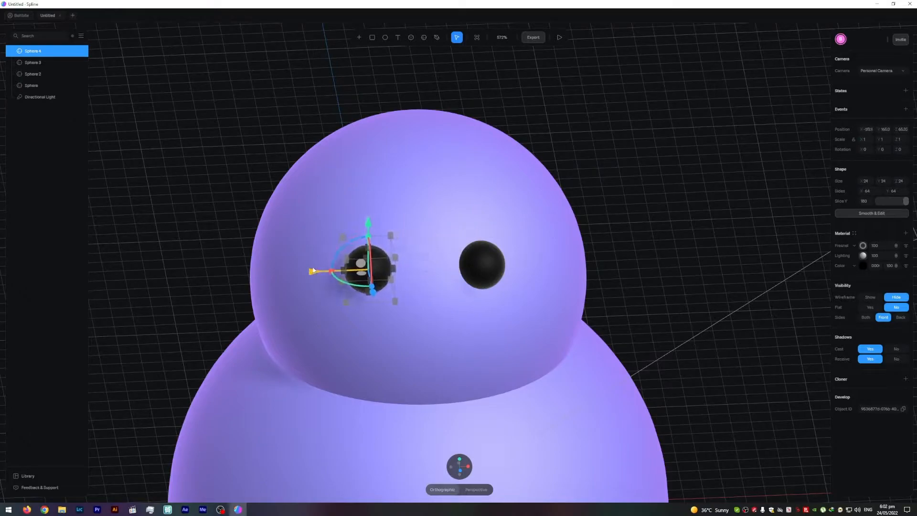
left_click(644, 210)
Nudge the second eye slightly back into the head
left_click_drag(643, 210, 692, 204, "alt")
left_click_drag(651, 230, 721, 207, "alt")
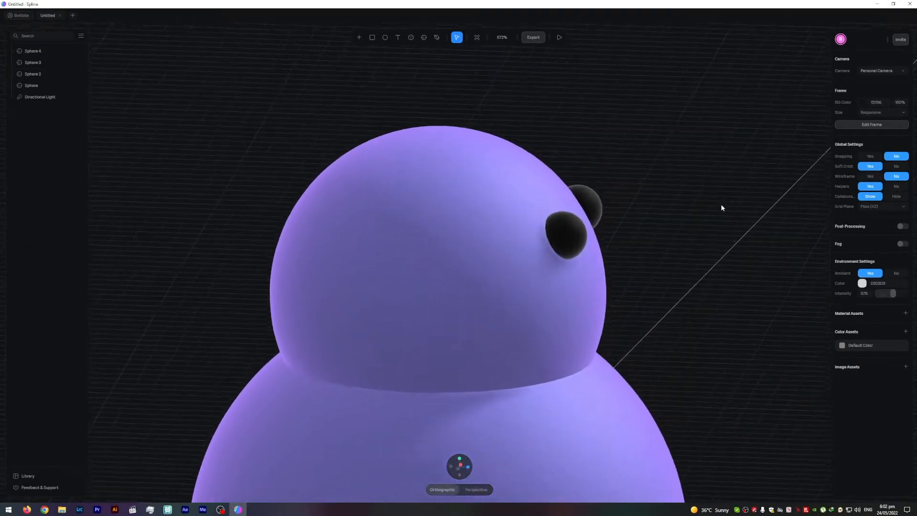
left_click(571, 221)
left_click_drag(620, 239, 617, 239)
left_click(671, 197)
left_click_drag(670, 196, 587, 185, "alt")
Add a cylinder of about 75 × 75 × 75 in the empty space beside the head
scroll(636, 211, "down", 3)
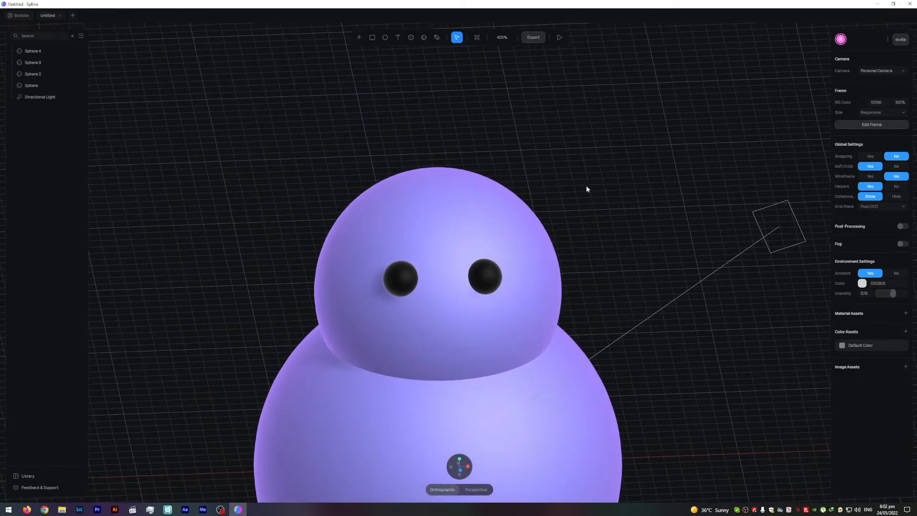
left_click(360, 36)
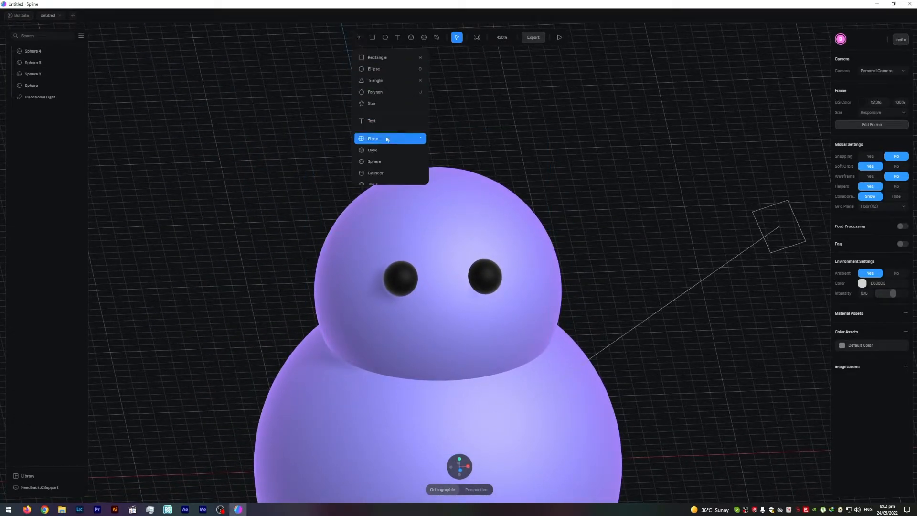
left_click(381, 173)
left_click(604, 115)
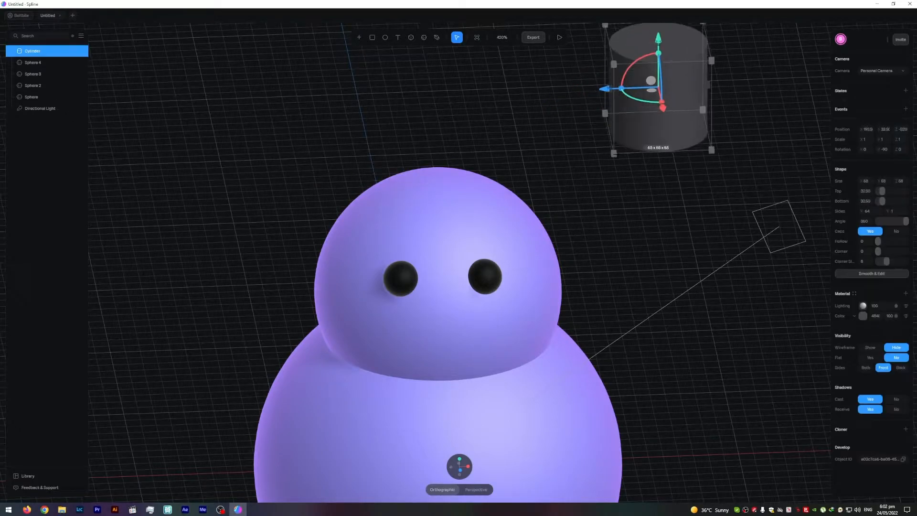
left_click_drag(554, 137, 543, 179)
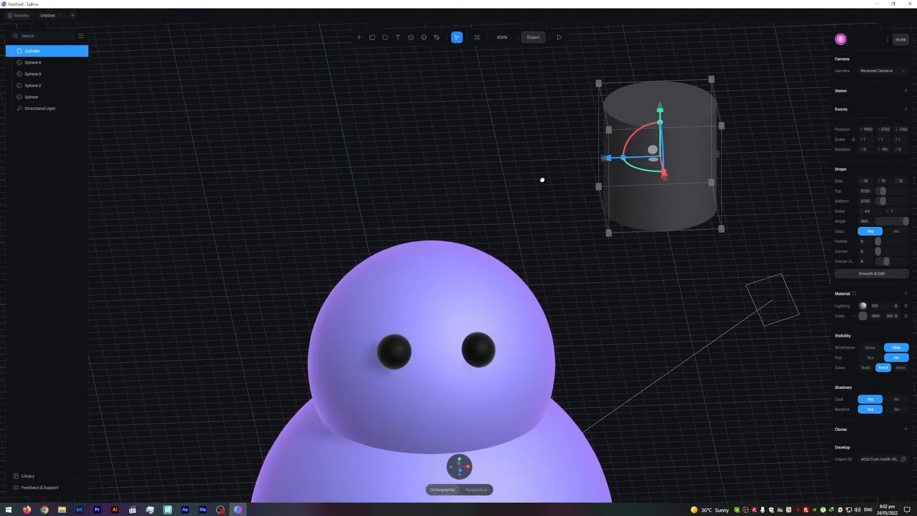
left_click_drag(578, 150, 610, 171)
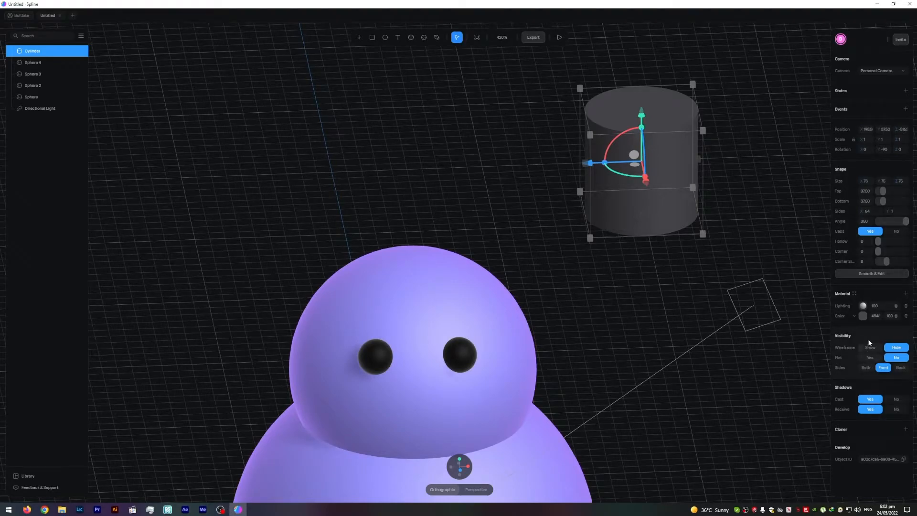
Add a Fresnel layer to the cylinder's material and set its base color to black, RGB 0, 0, 0
left_click(906, 294)
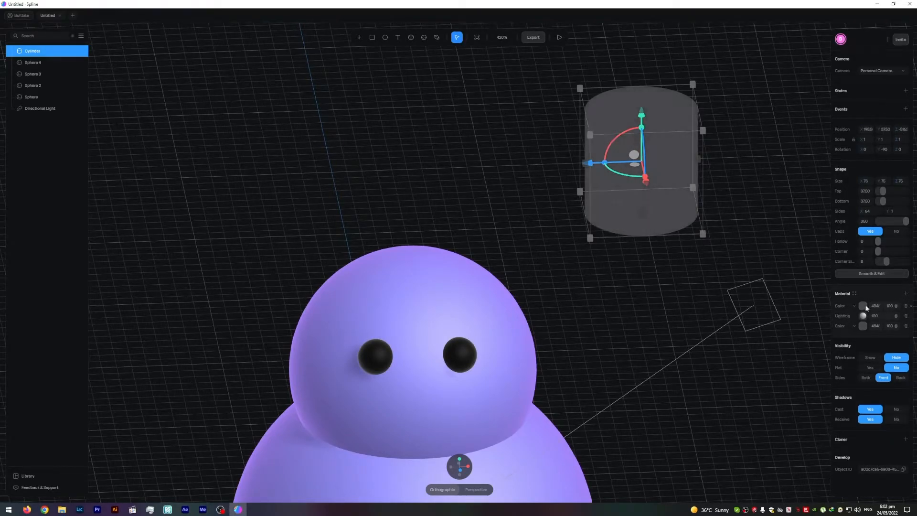
left_click(853, 307)
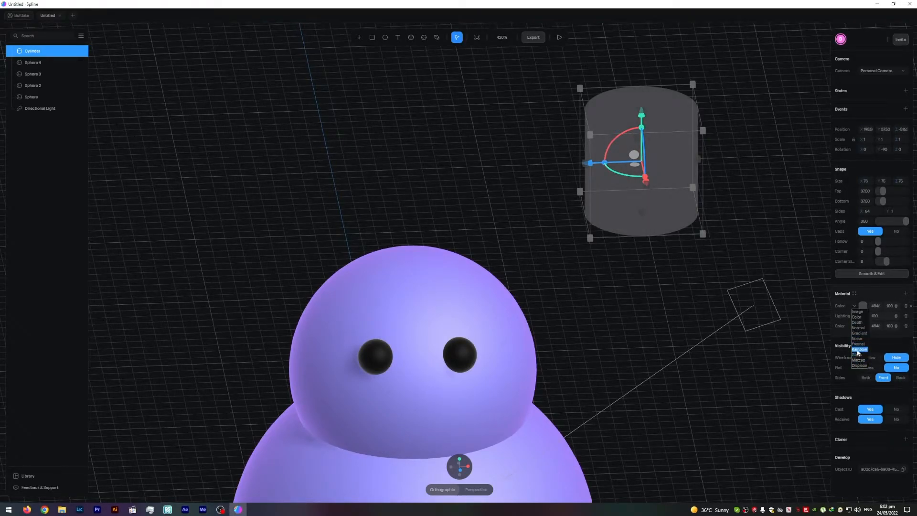
left_click(860, 345)
left_click(863, 326)
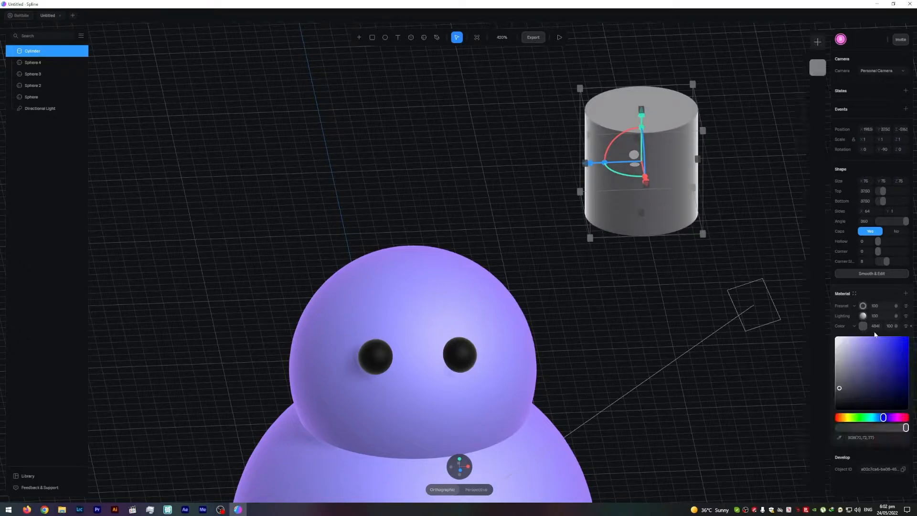
left_click_drag(839, 388, 808, 403)
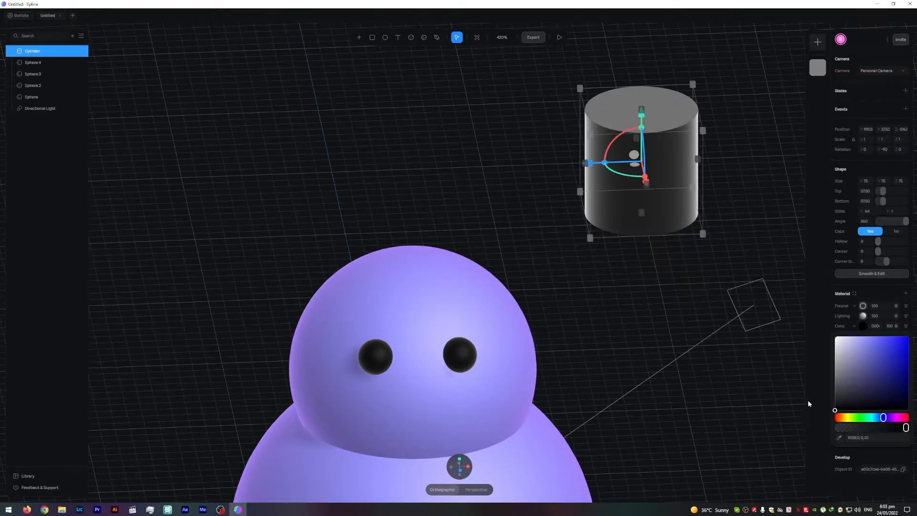
Darken the cylinder's Fresnel color from white to a dark grey
left_click(863, 308)
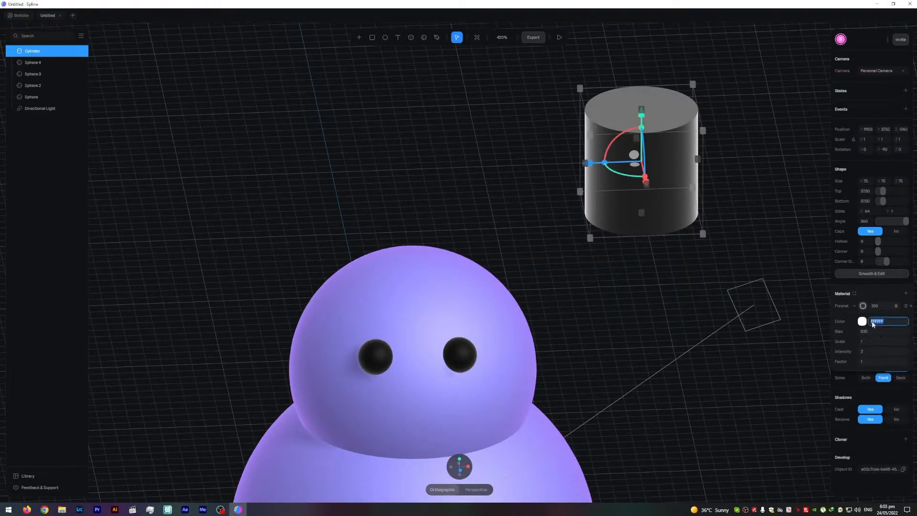
left_click(863, 321)
left_click_drag(851, 340, 819, 391)
left_click(659, 296)
Move the cylinder toward the character and raise it to head height
middle_click_drag(610, 279, 616, 274)
left_click(611, 269)
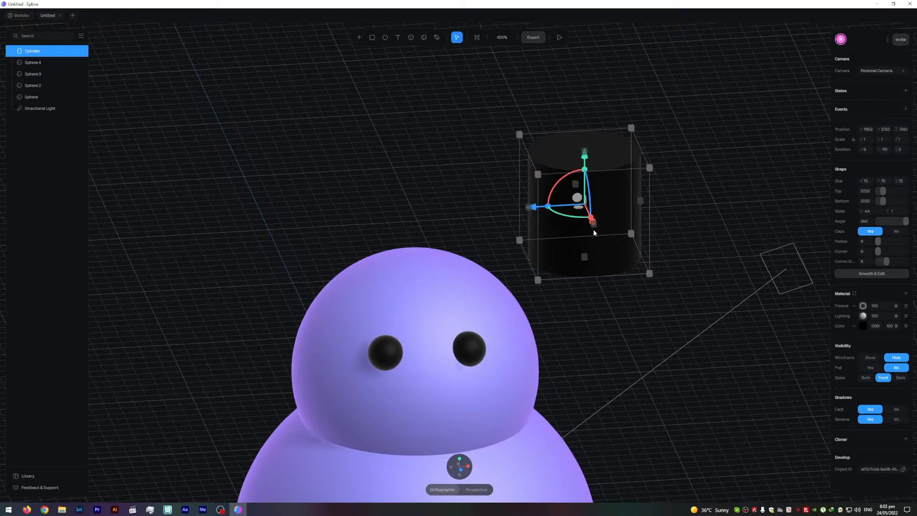
left_click_drag(595, 227, 659, 359)
middle_click_drag(559, 177, 676, 174)
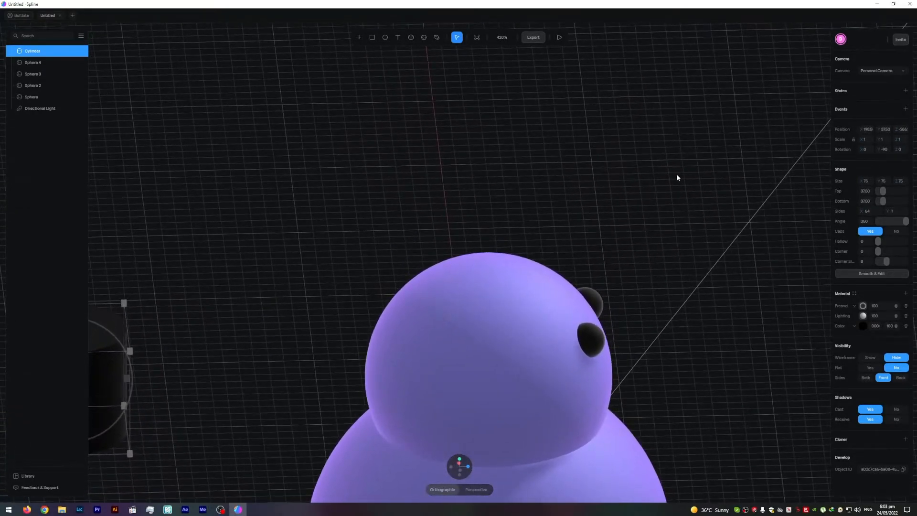
scroll(595, 198, "down", 6)
scroll(594, 200, "down", 2)
left_click_drag(156, 342, 442, 332)
left_click_drag(493, 282, 496, 151)
Center the cylinder on top of the head along X and Z, at about Y 220
middle_click_drag(609, 155, 553, 144)
left_click_drag(614, 203, 614, 131)
left_click_drag(578, 187, 430, 201)
middle_click_drag(559, 210, 604, 211)
left_click_drag(529, 210, 545, 211)
middle_click_drag(608, 199, 535, 167)
left_click_drag(422, 233, 439, 274)
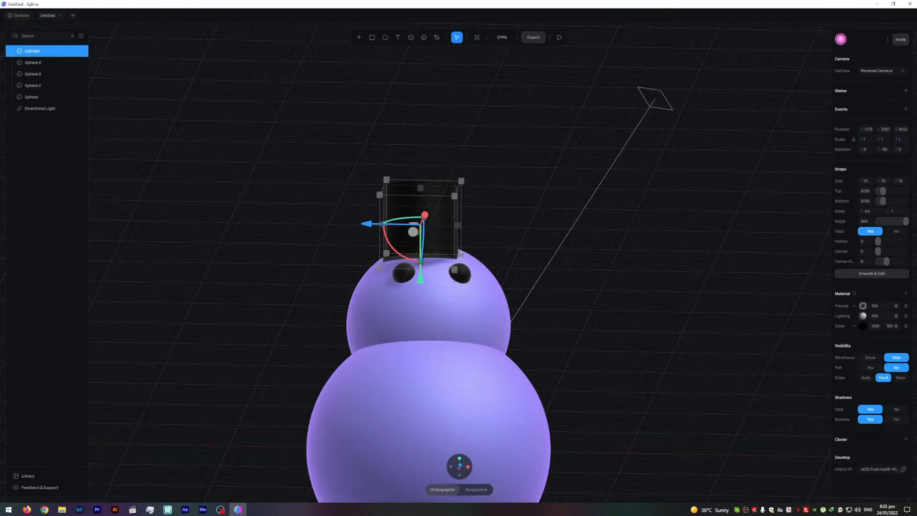
middle_click_drag(439, 274, 462, 329)
left_click_drag(462, 326, 443, 298)
left_click_drag(370, 281, 380, 279)
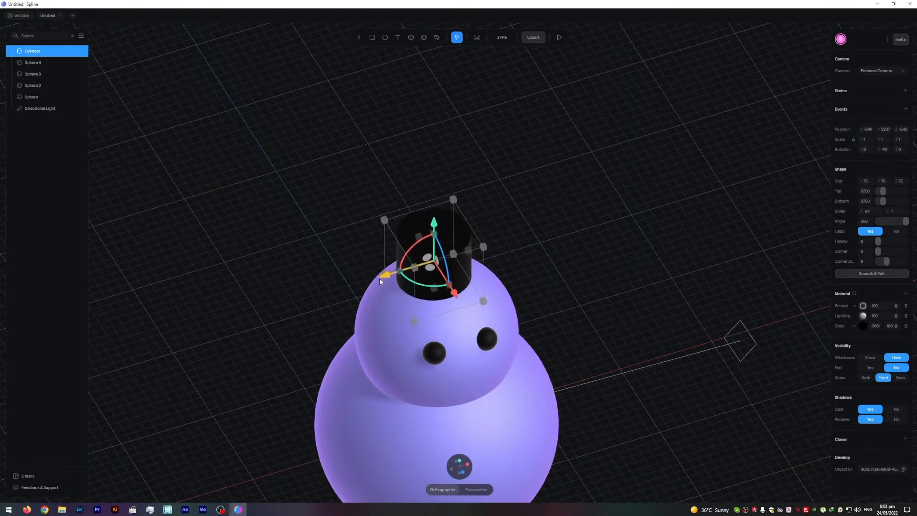
Enlarge the cylinder and raise it clear of the head to about Y 291
left_click_drag(454, 199, 466, 161, "alt+shift")
middle_click_drag(565, 230, 545, 195)
left_click_drag(430, 192, 430, 137)
left_click_drag(429, 246, 430, 222)
left_click_drag(503, 172, 498, 173, "alt")
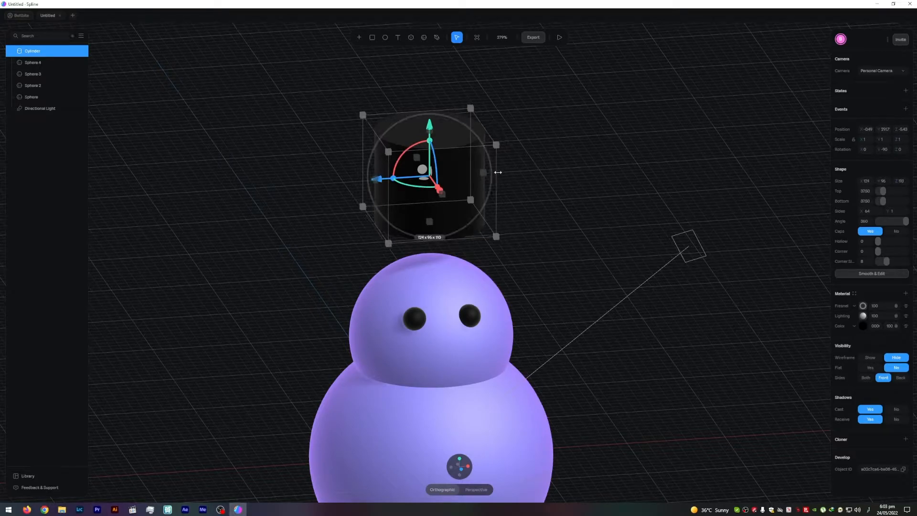
left_click(500, 180)
middle_click_drag(500, 180, 489, 161)
key("super+space")
key("ctrl+z")
key("ctrl+z")
Raise the cylinder further above the head and scale it to about 116 × 90 × 113
left_click_drag(488, 240, 451, 212, "alt+shift")
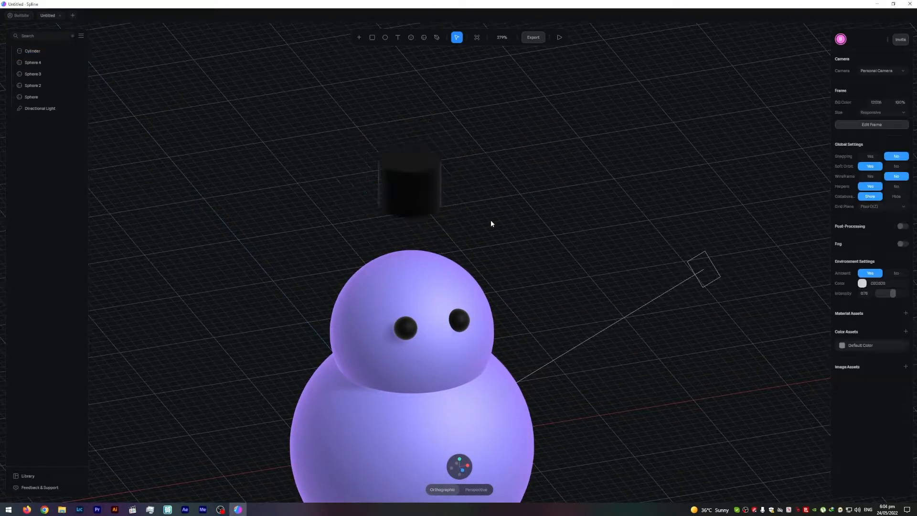
left_click_drag(415, 141, 411, 99, "shift")
key("ctrl+z")
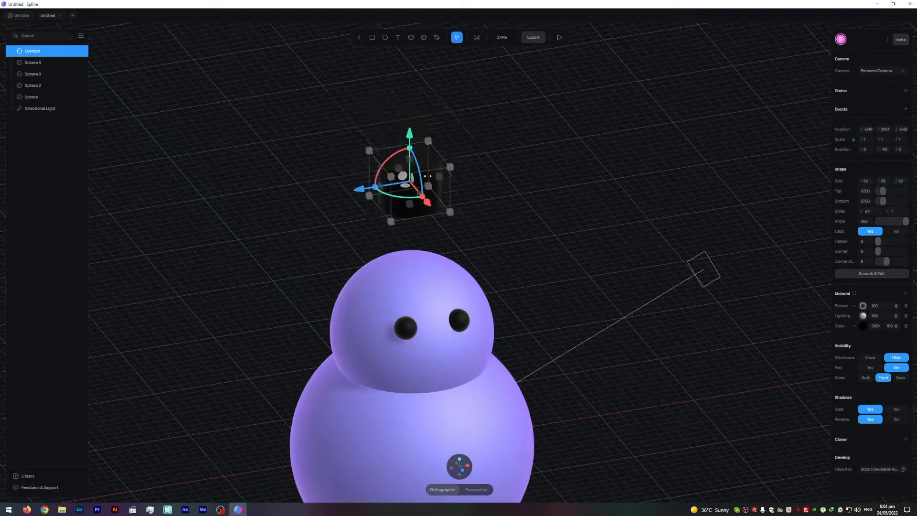
left_click_drag(407, 161, 411, 142)
scroll(454, 210, "up", 4)
left_click_drag(450, 175, 488, 205, "alt+shift")
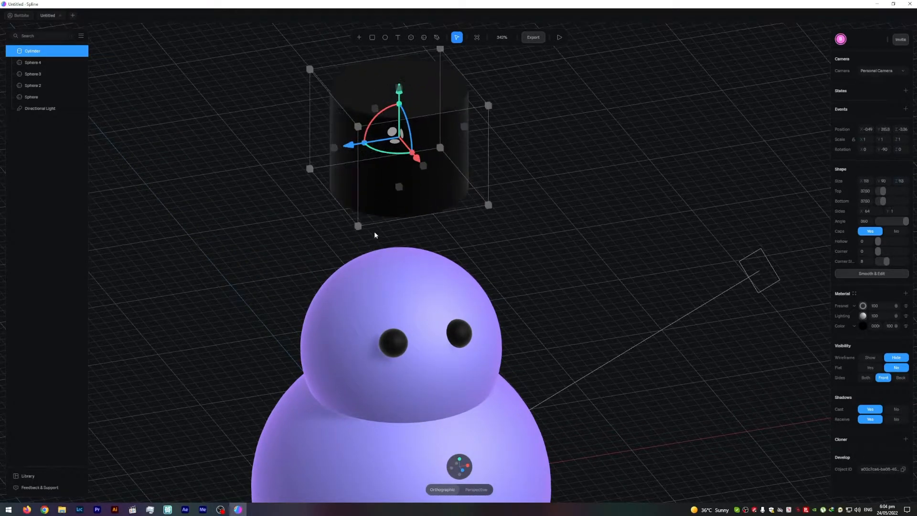
Stretch the cylinder downward to a height of about 124
left_click_drag(405, 218, 406, 258)
key("ctrl+z")
left_click_drag(411, 217, 412, 255)
left_click_drag(551, 239, 511, 213, "alt")
left_click_drag(537, 137, 581, 187)
left_click(573, 191)
key("ctrl+z")
key("ctrl+z")
Duplicate the hat cylinder and move the copy down over the head
left_click(489, 199)
key("ctrl+d")
left_click_drag(433, 258, 434, 425)
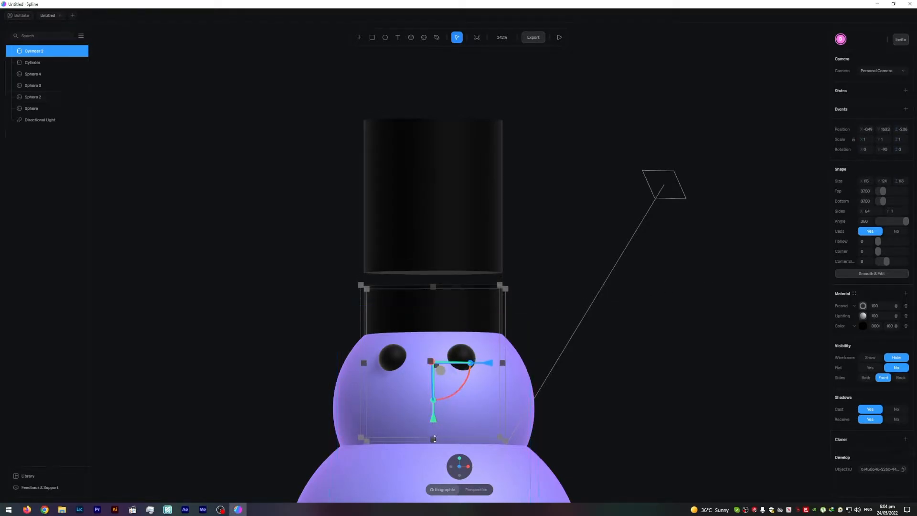
Flatten and widen the copied cylinder into a brim of about 173 × 18 × 170 and raise it against the hat cylinder
left_click_drag(438, 439, 445, 302)
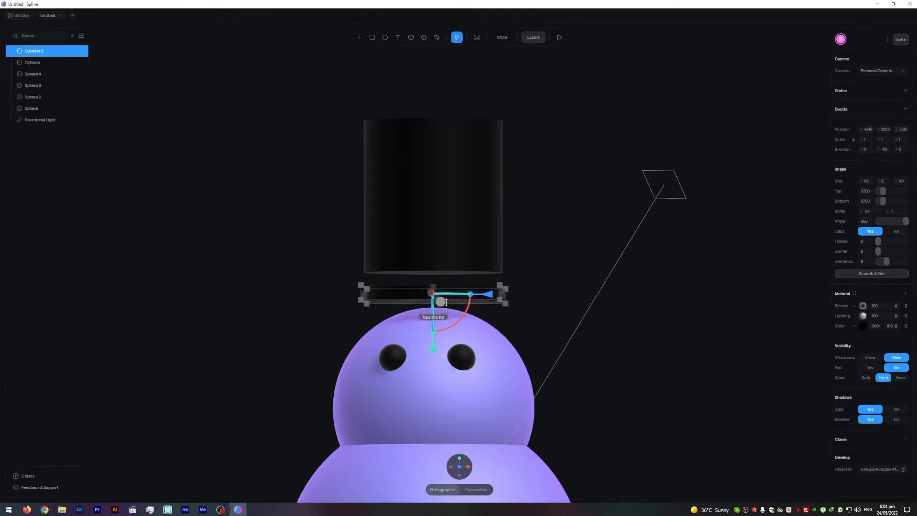
left_click_drag(509, 304, 528, 307)
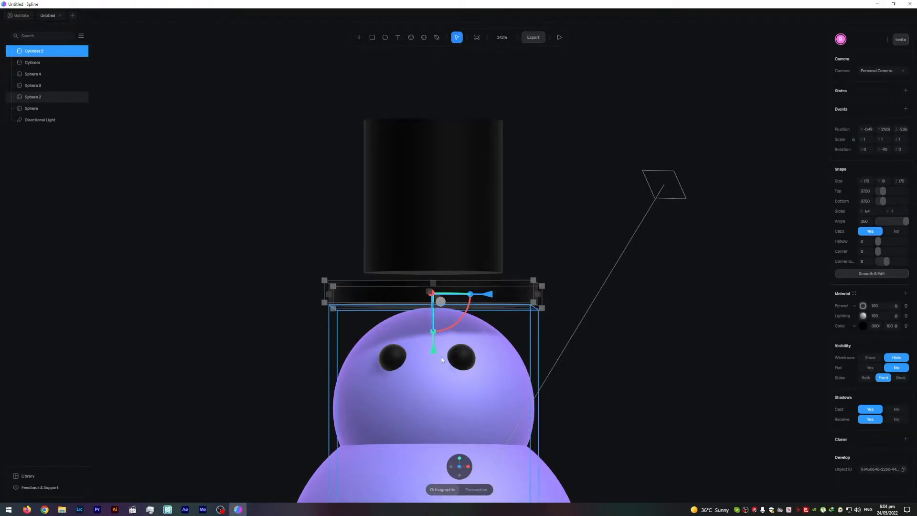
left_click_drag(436, 354, 436, 338)
Hollow out the center of the brim cylinder to form a ring
mouse_move(572, 235)
middle_mouse_down()
mouse_move(572, 217)
mouse_move(571, 225)
middle_mouse_up()
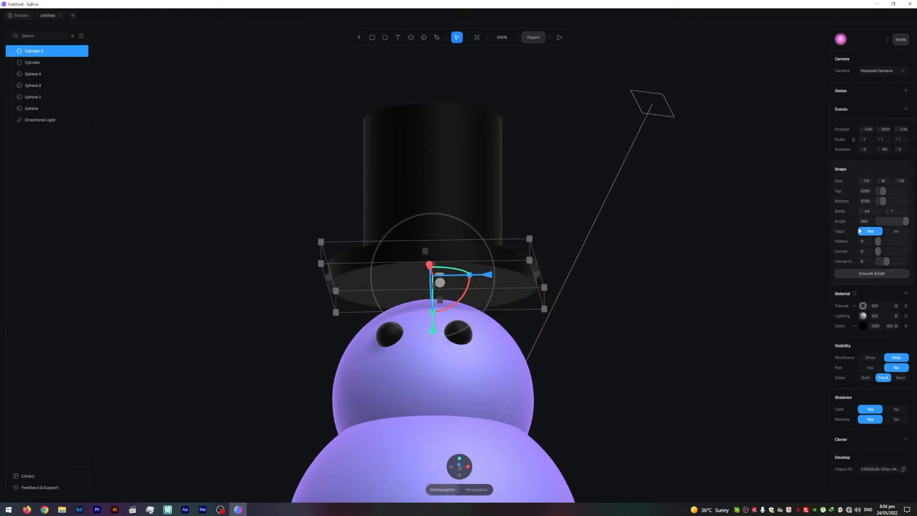
left_click_drag(879, 241, 896, 243)
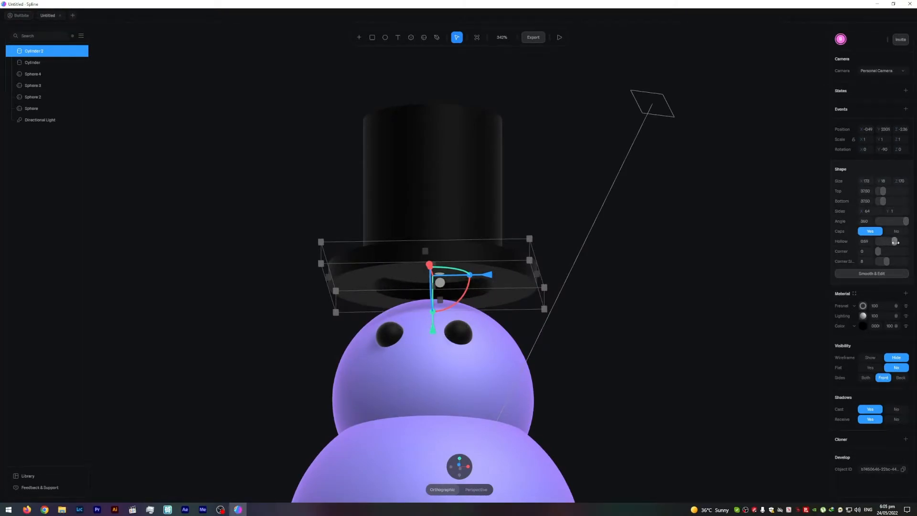
left_click(622, 234)
Group the hat cylinder with its brim and lower the group onto the head to about Y 251
middle_click_drag(603, 213, 555, 153)
left_click_drag(291, 182, 443, 248)
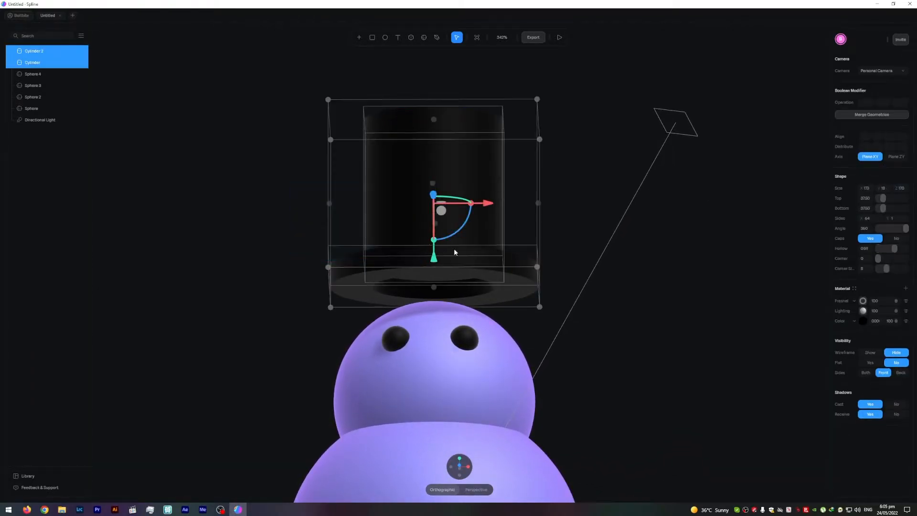
key("ctrl+g")
middle_click_drag(560, 179, 463, 192)
left_click_drag(439, 160, 444, 209)
mouse_move(642, 295)
middle_mouse_down()
mouse_move(634, 268)
mouse_move(641, 290)
middle_mouse_up()
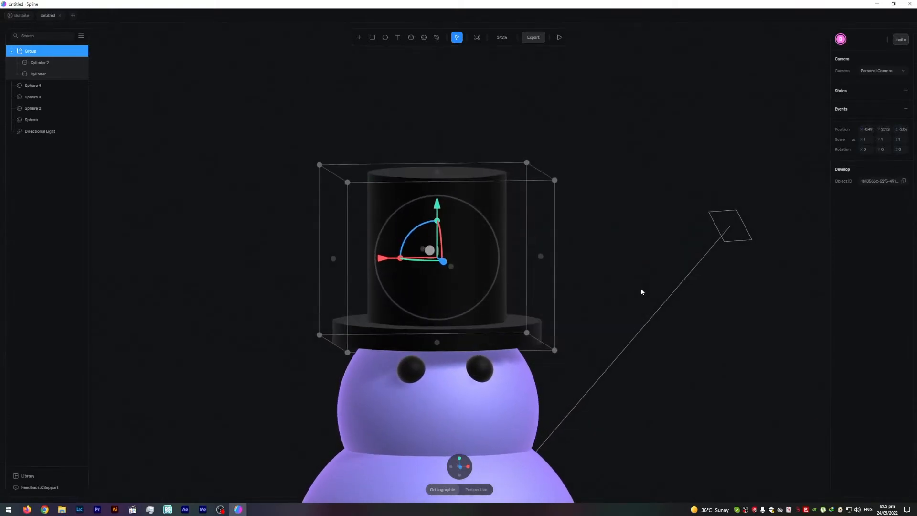
left_click(595, 262)
Tilt the hat group slightly sideways around the Z axis
middle_click_drag(590, 235, 595, 252)
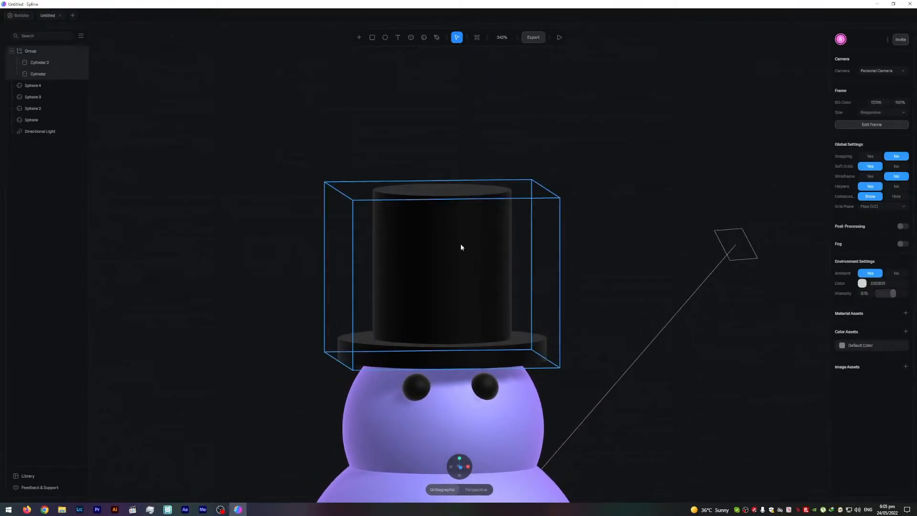
middle_click_drag(568, 288, 556, 270)
left_click(472, 305)
left_click_drag(410, 296, 444, 294)
left_click(555, 246)
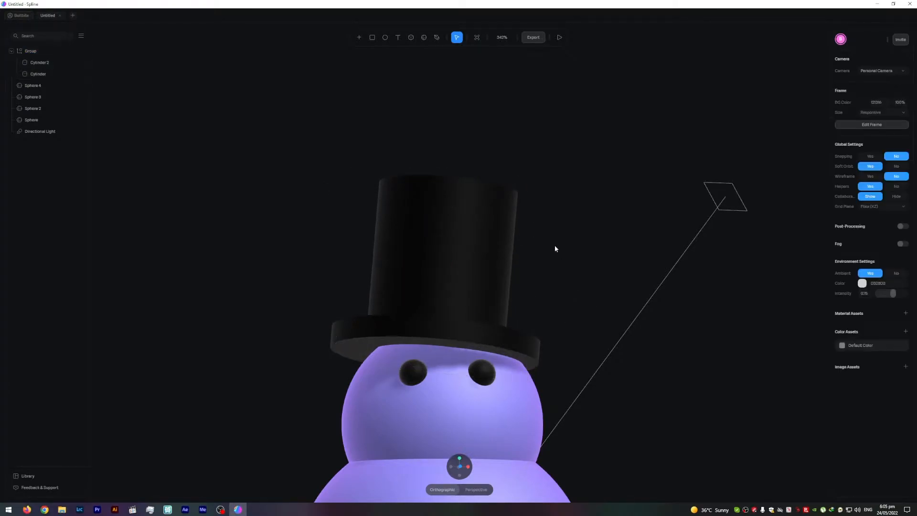
middle_click_drag(554, 245, 563, 268)
right_click_drag(565, 294, 634, 192)
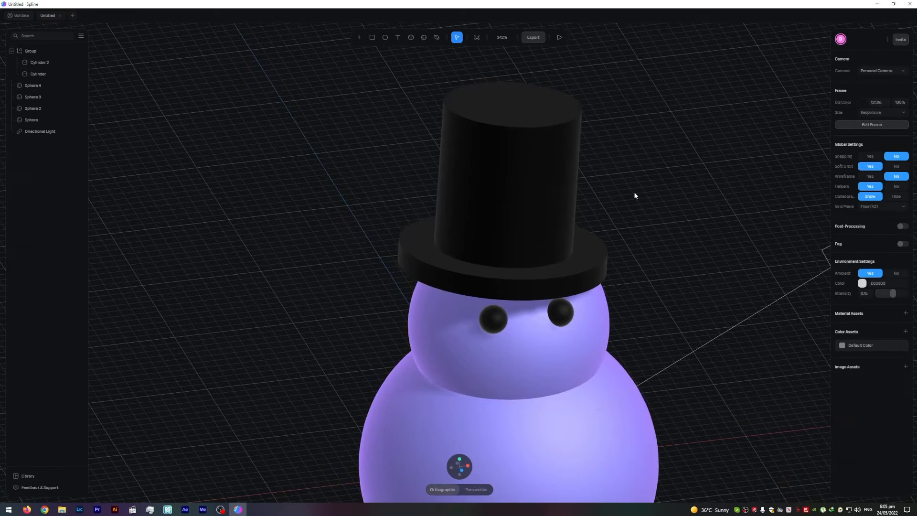
scroll(635, 193, "down", 4)
middle_click_drag(625, 229, 629, 212)
right_click_drag(617, 235, 609, 235)
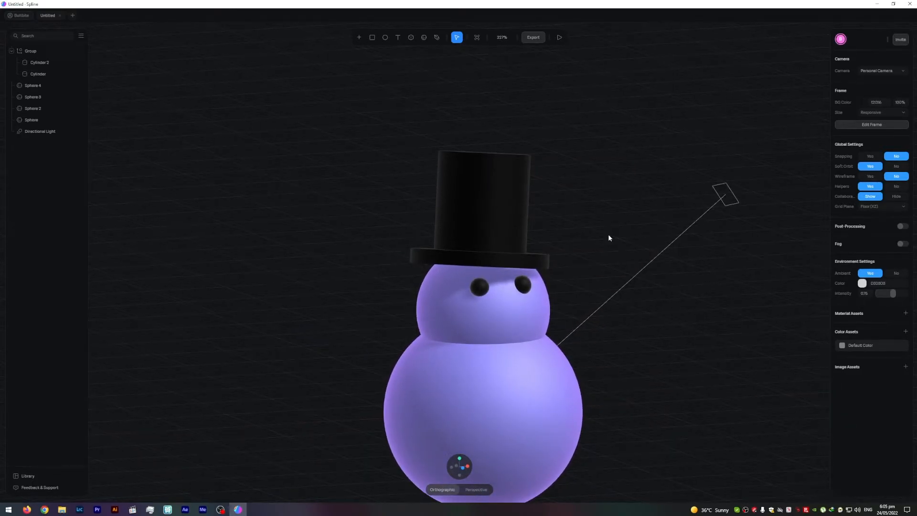
Search the library scenes for "carrot" and open a copy of the Carrot scene
middle_click_drag(608, 234, 603, 235)
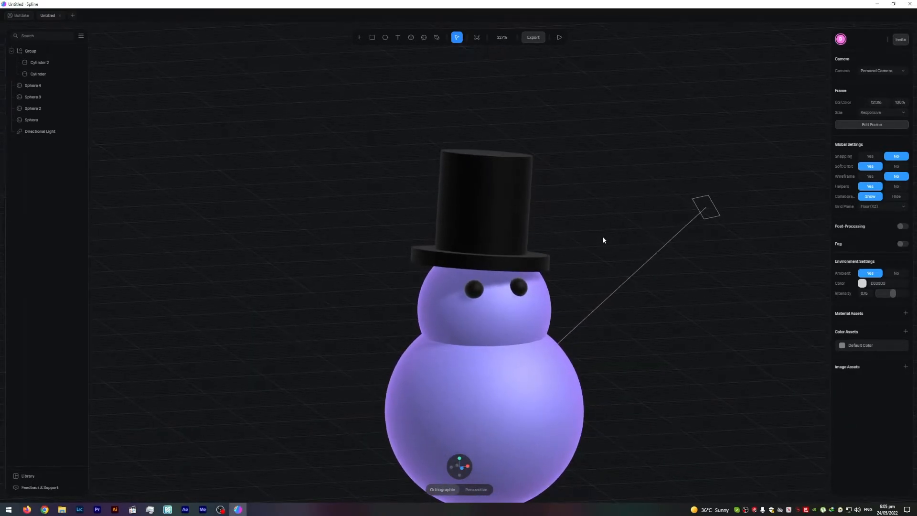
left_click(73, 16)
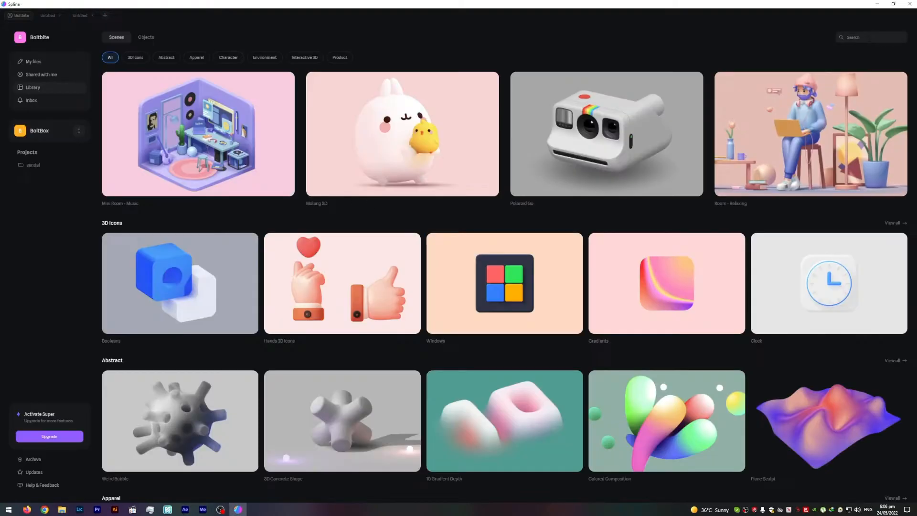
left_click(871, 37)
type("carrot")
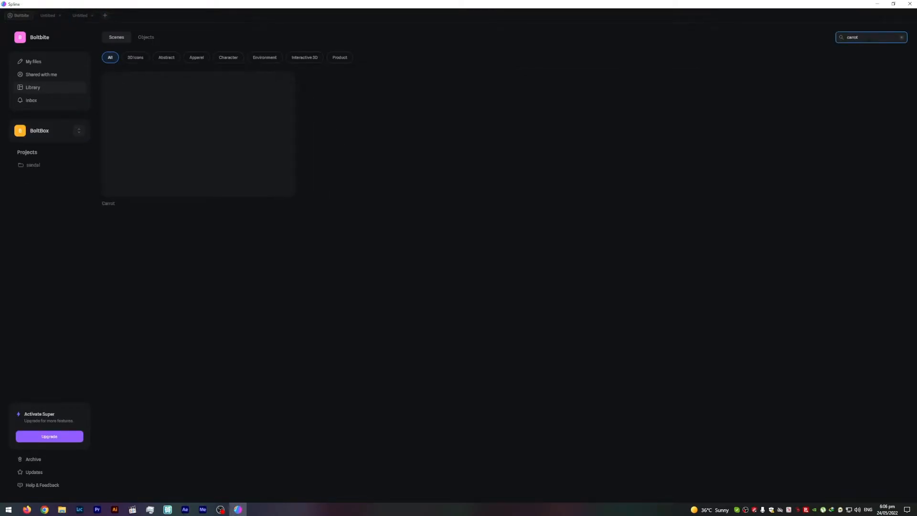
left_click(208, 129)
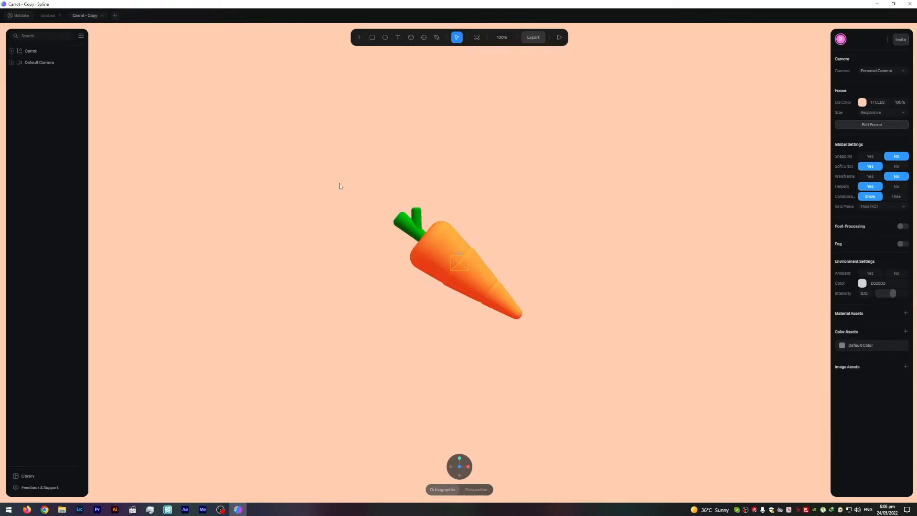
Delete the two green stem cylinders, Cylinder 6 and Cylinder 5, from the carrot group
left_click(440, 249)
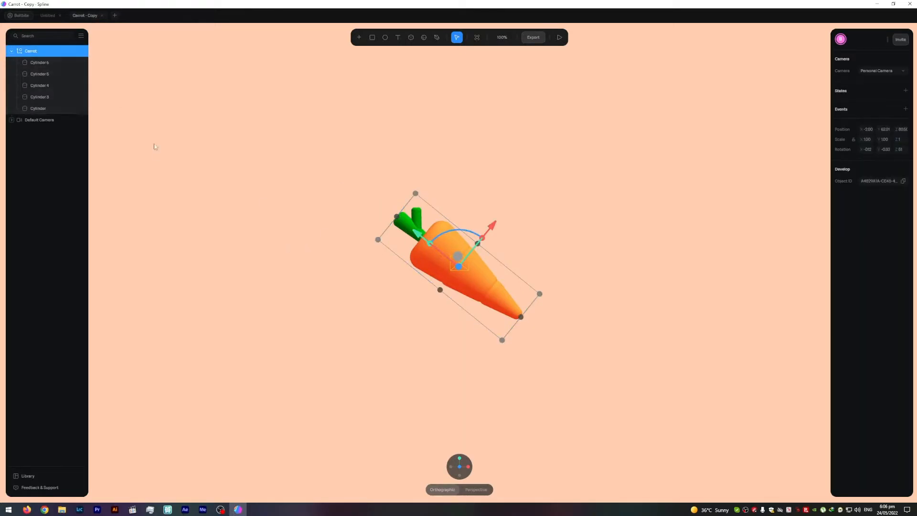
left_click(41, 63)
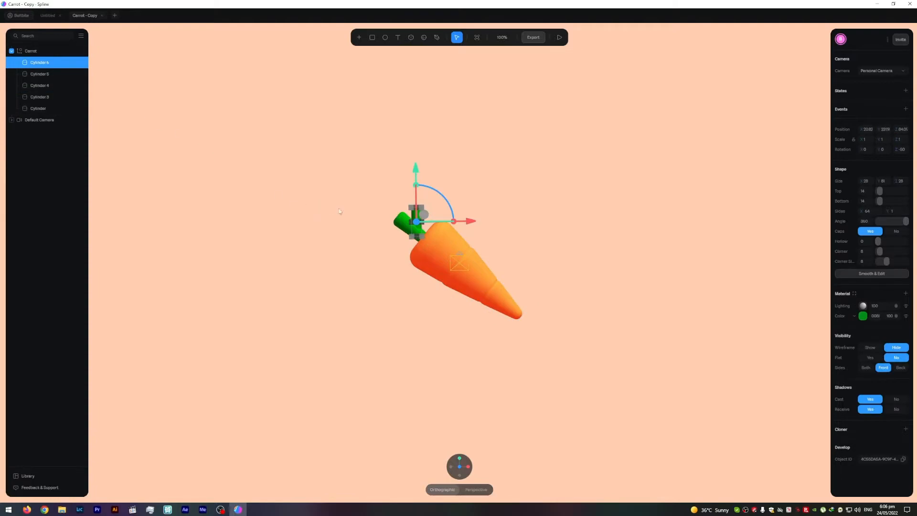
key("Delete")
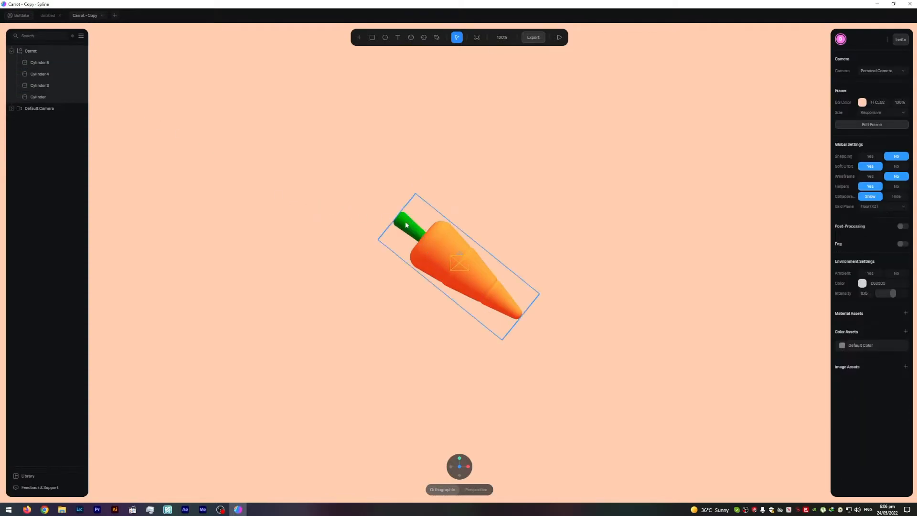
left_click(40, 63)
key("Delete")
Copy the stemless Carrot group into the snowman scene and move it clear of the snowman
left_click_drag(383, 215, 564, 335)
left_click(54, 52)
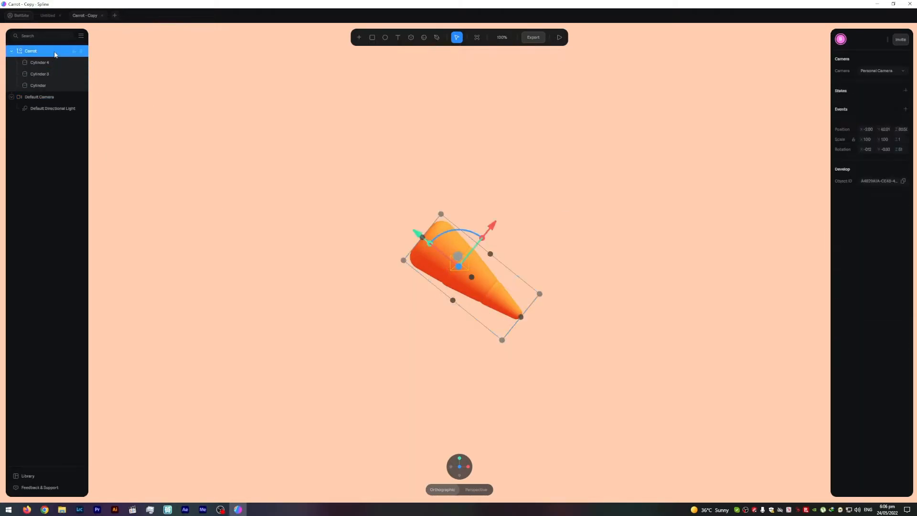
left_click(48, 15)
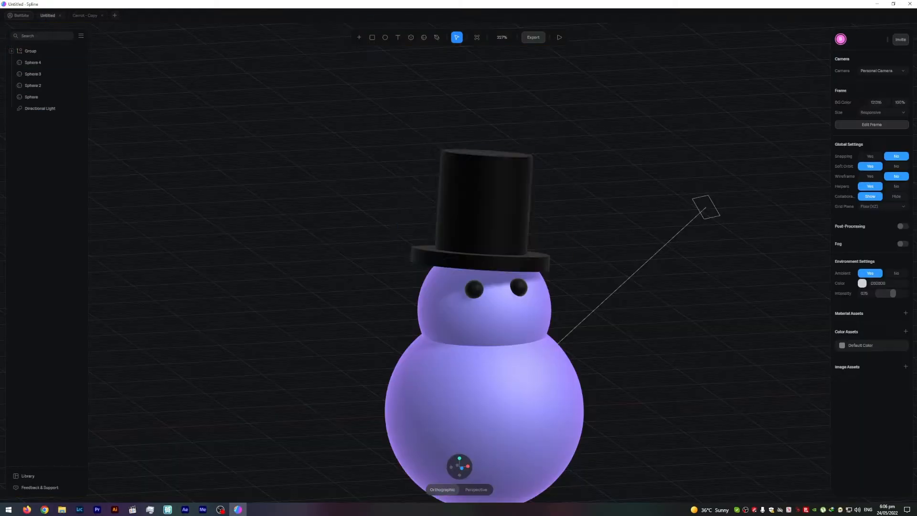
key("ctrl+v")
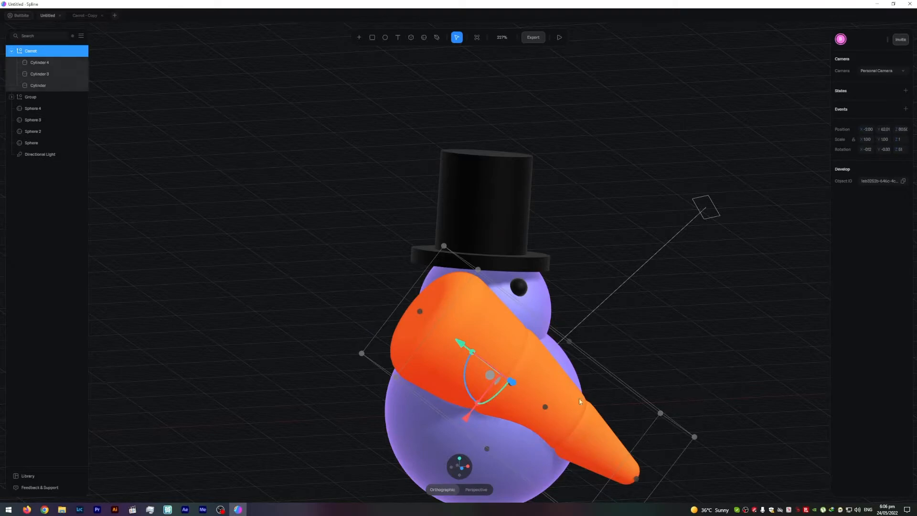
left_click_drag(445, 305, 664, 229)
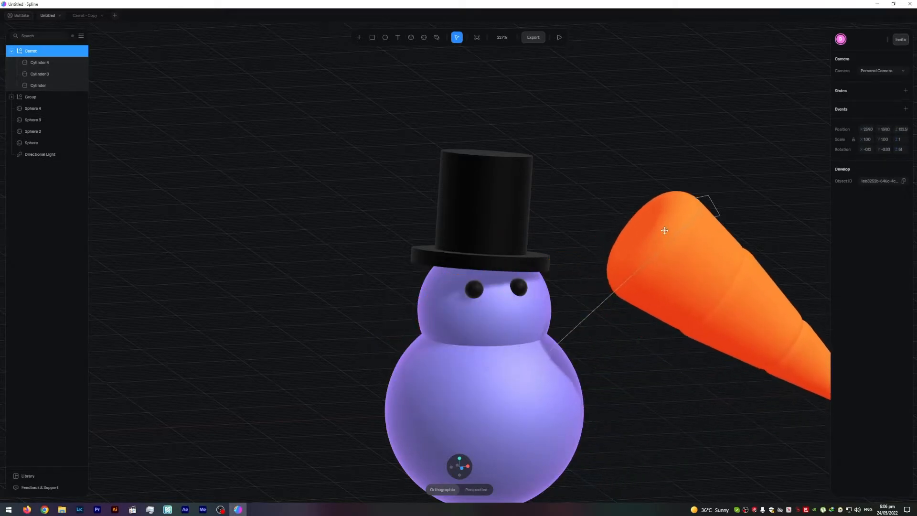
Rotate the carrot so it lies roughly horizontal and shrink it to less than the head's width
middle_click_drag(757, 275, 588, 233)
scroll(663, 421, "down", 2)
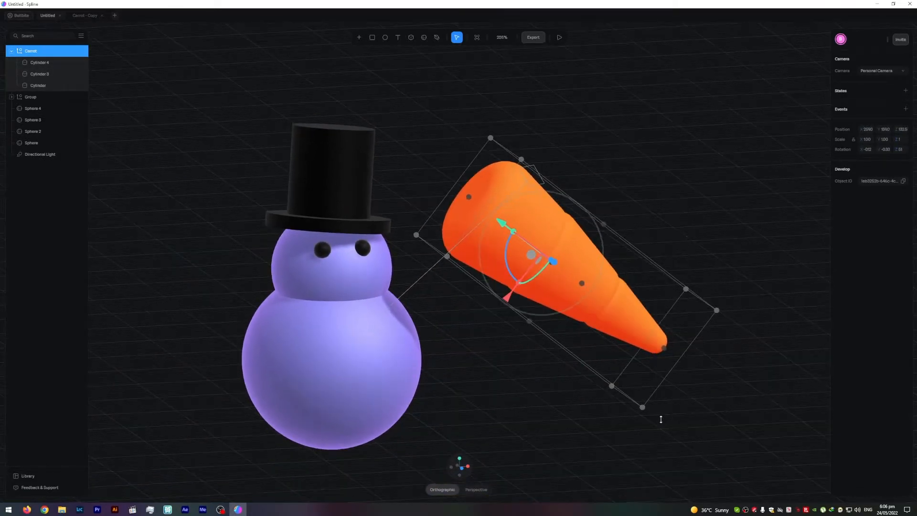
mouse_move(517, 281)
left_mouse_down()
mouse_move(501, 285)
mouse_move(521, 296)
left_mouse_up()
left_click_drag(713, 321, 449, 262)
scroll(443, 269, "up", 3)
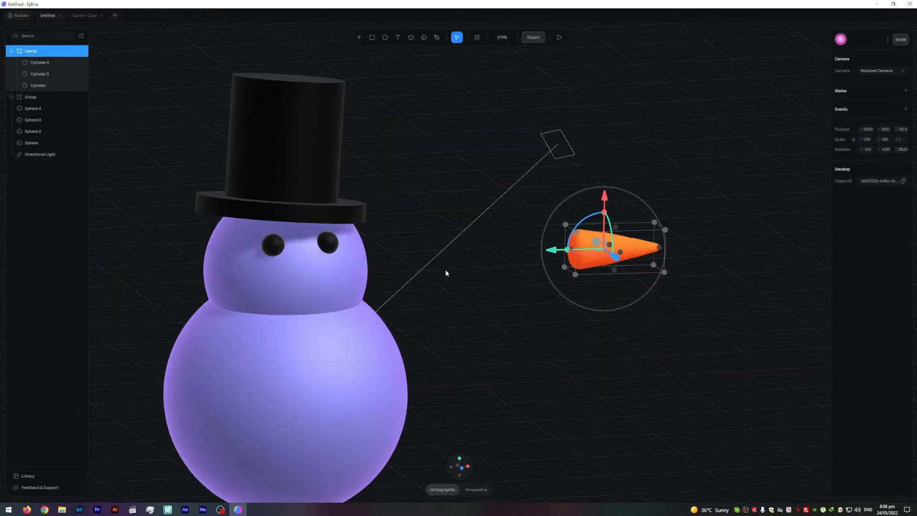
Turn the carrot around the vertical axis to face forward and move it in front of the snowman
left_click_drag(597, 258, 545, 259)
middle_click_drag(452, 290, 528, 299)
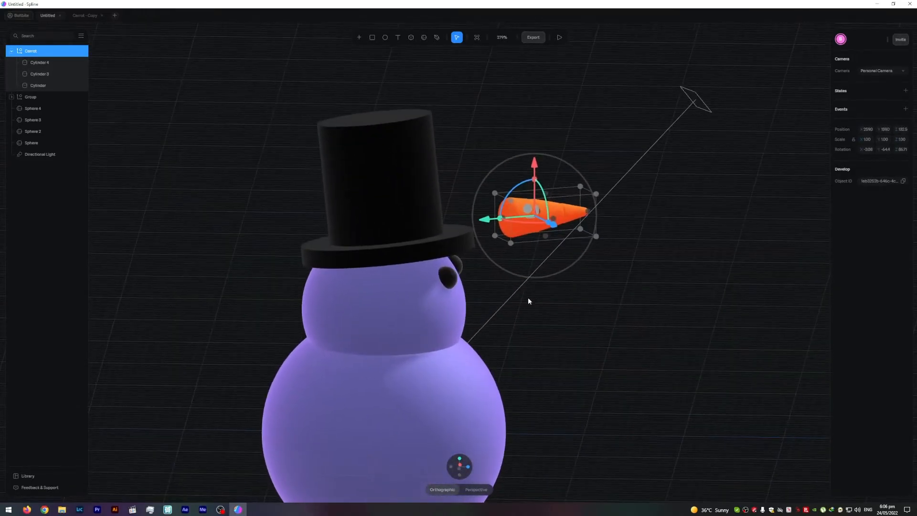
left_click_drag(554, 228, 670, 414)
middle_click_drag(712, 299, 462, 271)
left_click_drag(431, 289, 425, 293)
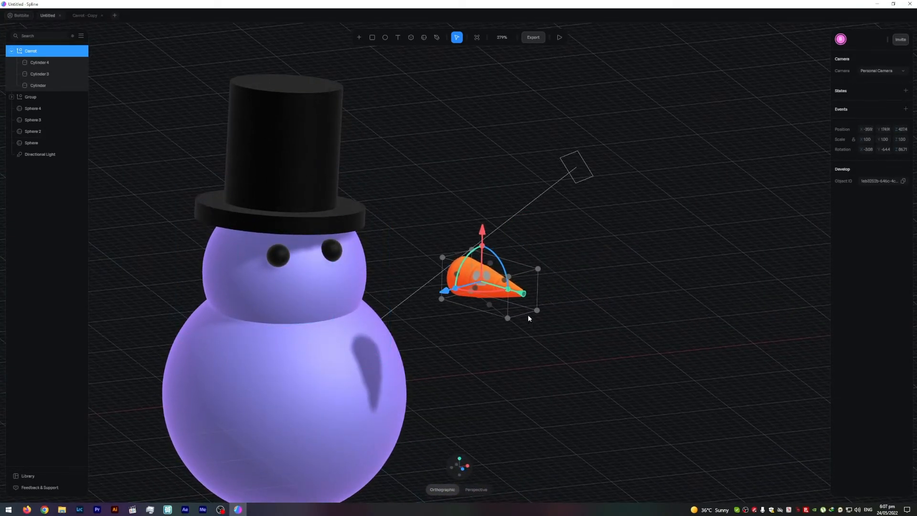
Scale the carrot down further to nose size and move it in front of the face
mouse_move(509, 277)
left_mouse_down("alt+shift")
mouse_move(489, 288)
mouse_move(505, 284)
left_mouse_up("alt+shift")
scroll(501, 357, "up", 2)
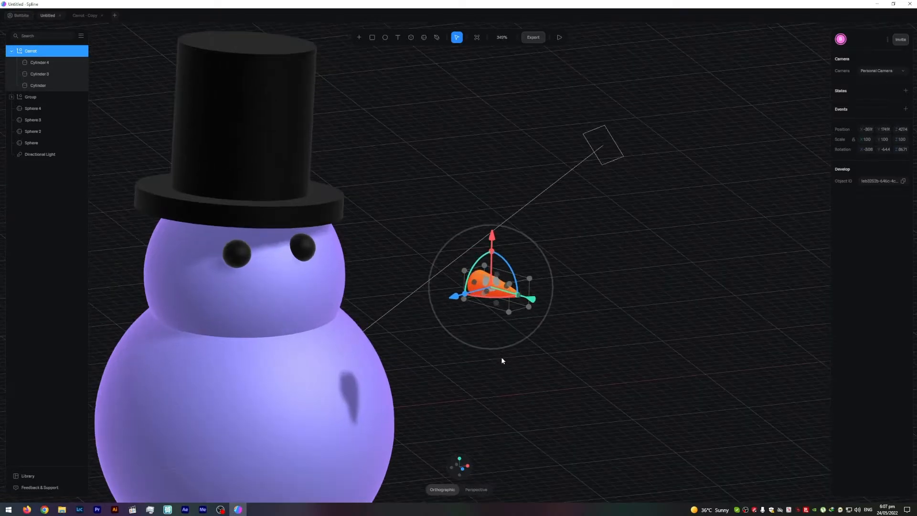
left_click_drag(446, 298, 339, 328)
left_click_drag(417, 338, 150, 272)
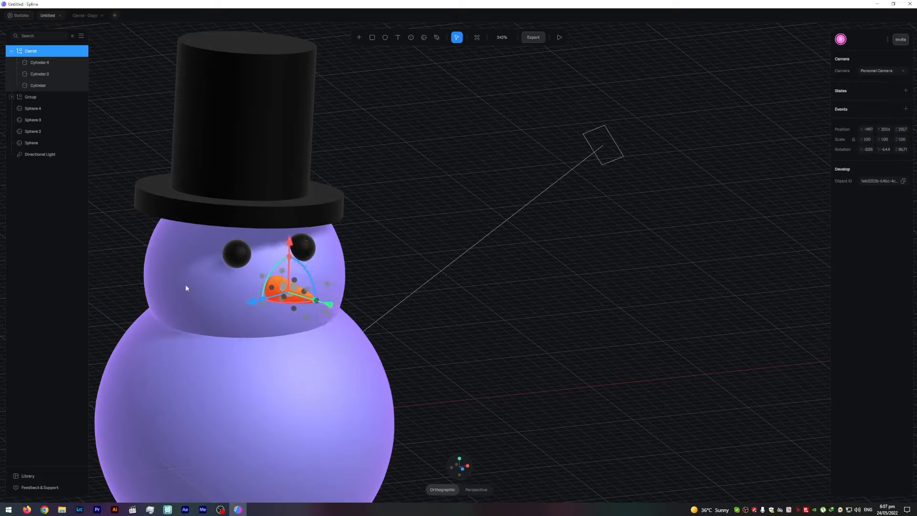
Shift the carrot along its axes until it sits on the head's surface between the eyes
left_click_drag(477, 335, 520, 334, "alt")
left_click_drag(544, 303, 356, 288)
left_click_drag(499, 307, 288, 308)
left_click_drag(468, 310, 275, 323)
left_click_drag(436, 313, 377, 314)
left_click_drag(584, 340, 537, 341, "alt")
left_click_drag(119, 241, 677, 215)
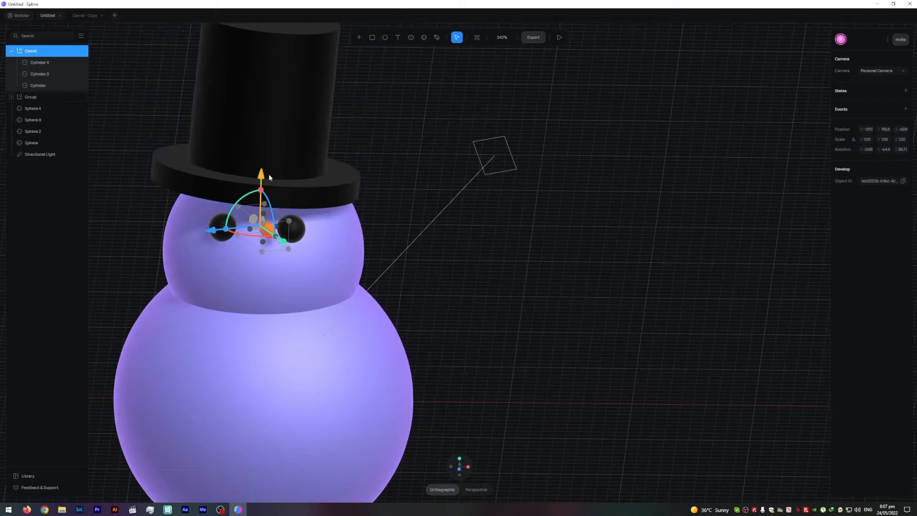
left_click_drag(265, 173, 345, 287)
Rotate the carrot to point outward from the face and lower it just below the eyes
middle_click_drag(480, 288, 509, 286)
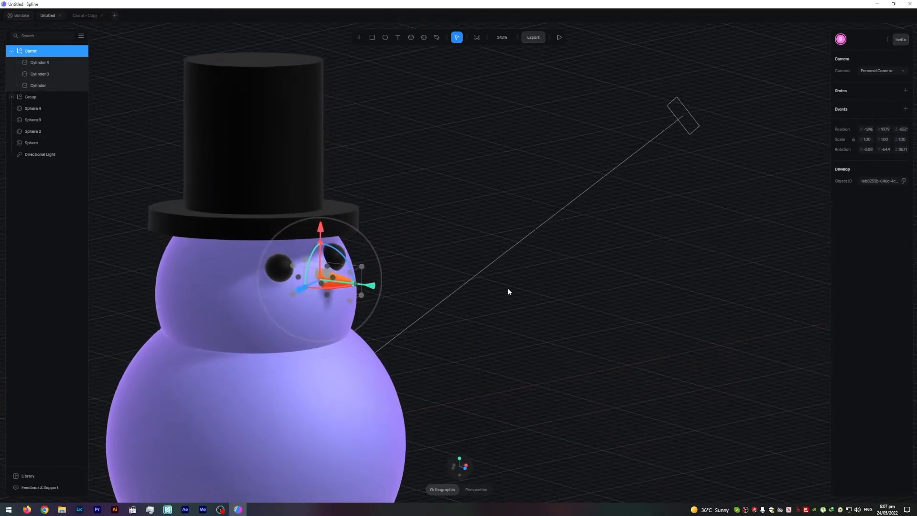
left_click_drag(323, 290, 395, 292)
middle_click_drag(394, 292, 472, 275)
left_click_drag(320, 248, 309, 248)
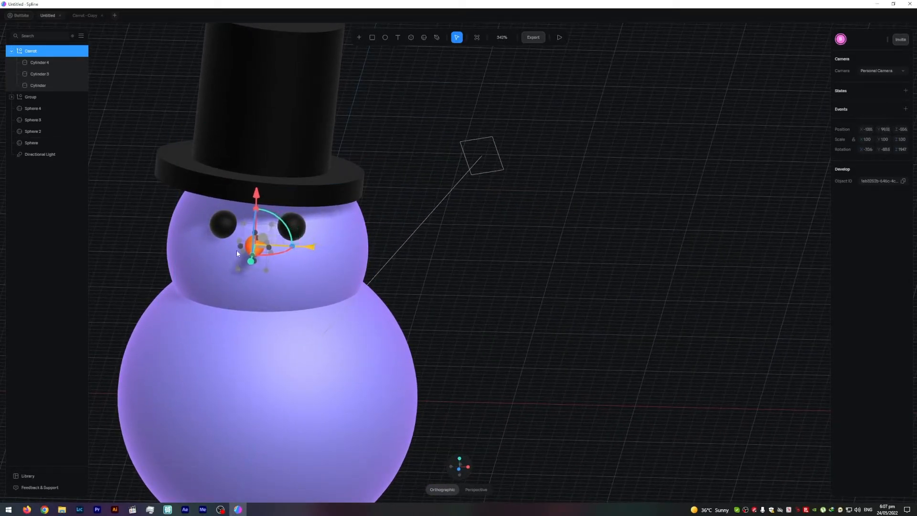
left_click_drag(256, 199, 252, 280)
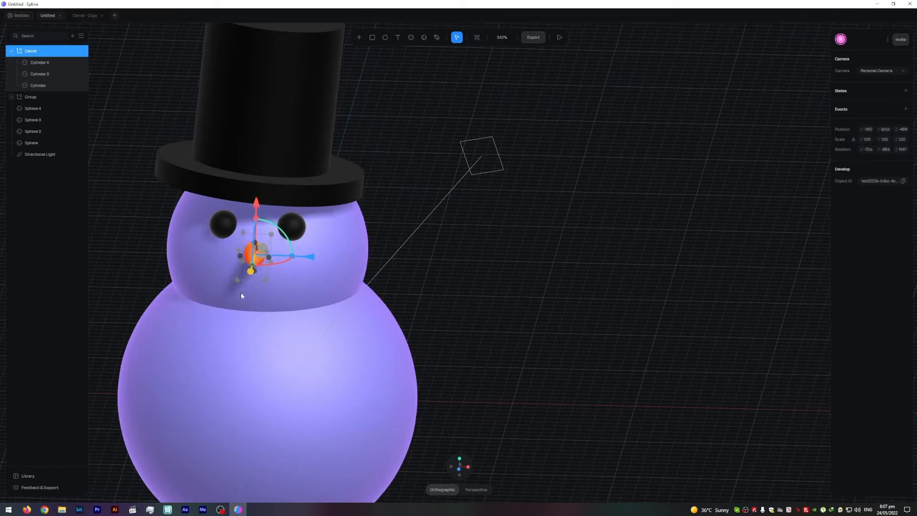
Turn the carrot slightly sideways and slide it along its length so the tip sticks out of the face
left_click(511, 300)
middle_click_drag(512, 300, 487, 283)
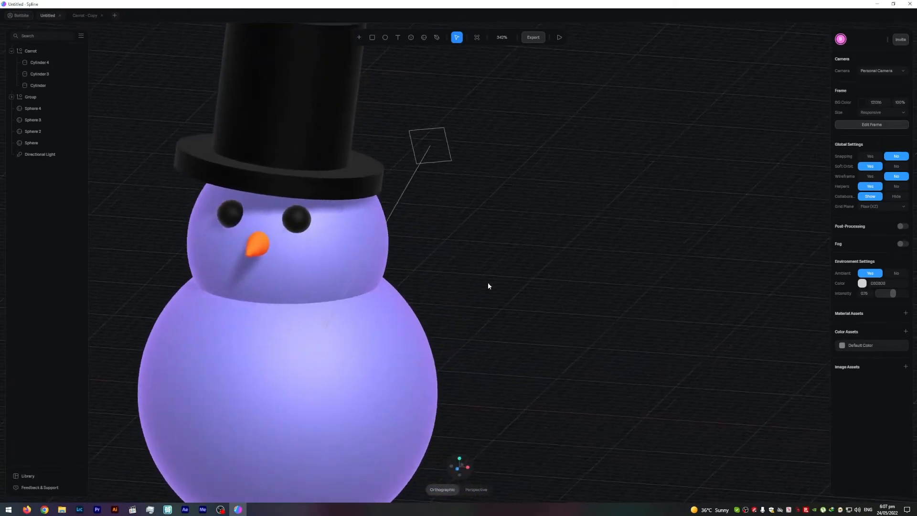
left_click(262, 246)
left_click_drag(282, 253, 276, 253)
left_click(388, 288)
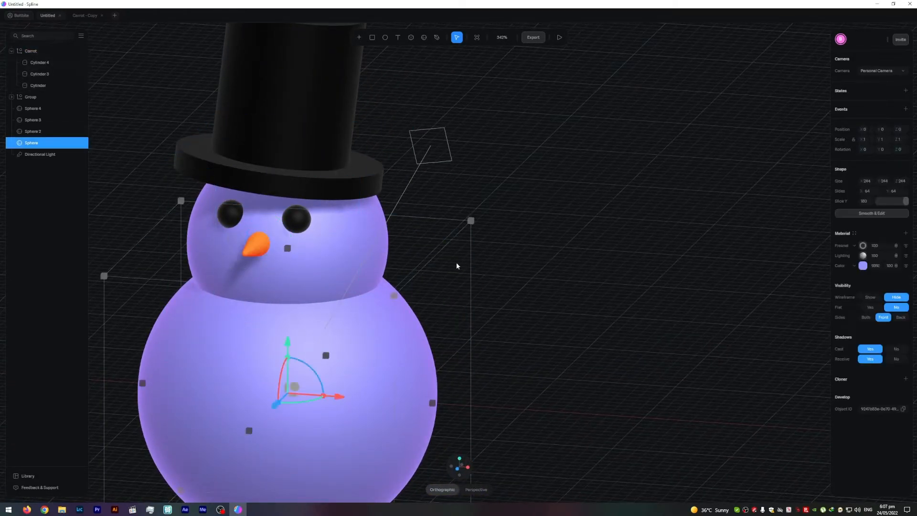
middle_click_drag(453, 263, 480, 268)
left_click(268, 282)
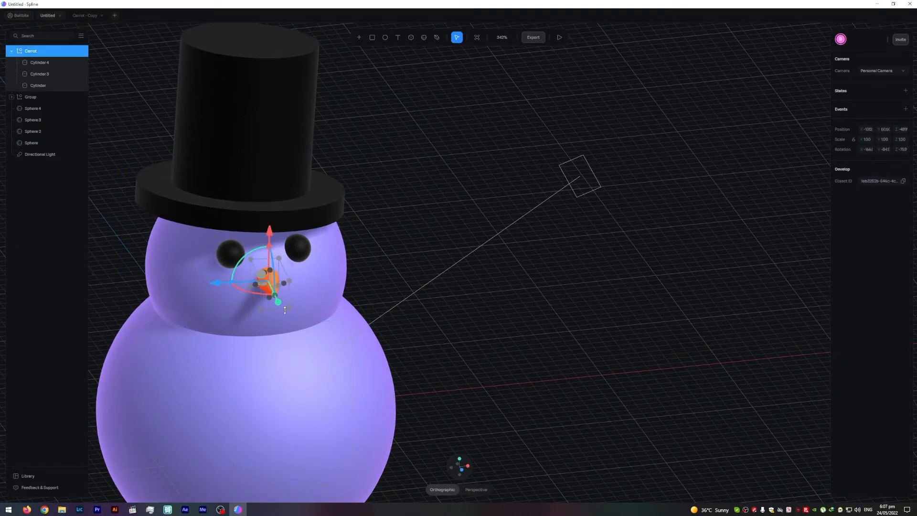
mouse_move(455, 321)
middle_mouse_down()
mouse_move(518, 311)
mouse_move(361, 331)
middle_mouse_up()
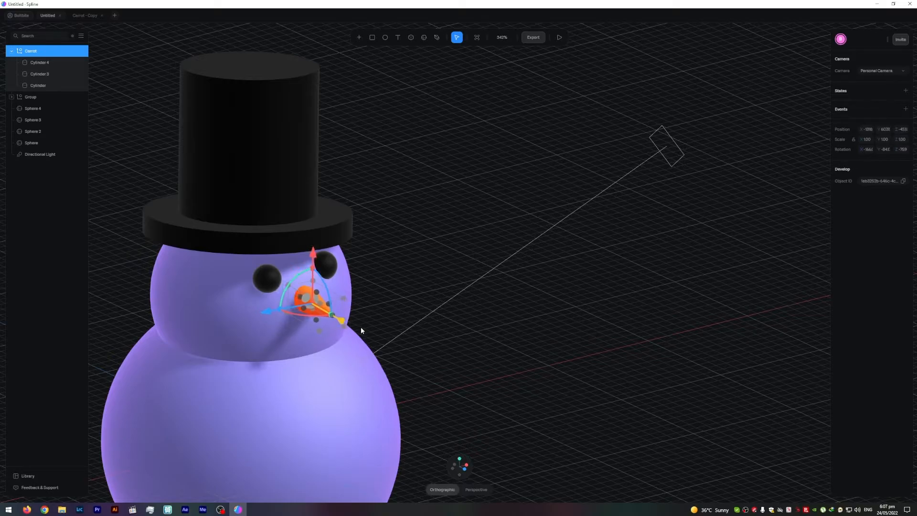
Fine-tune the tilt of the carrot nose and check it from the front
left_click(476, 328)
middle_click_drag(477, 328, 496, 321)
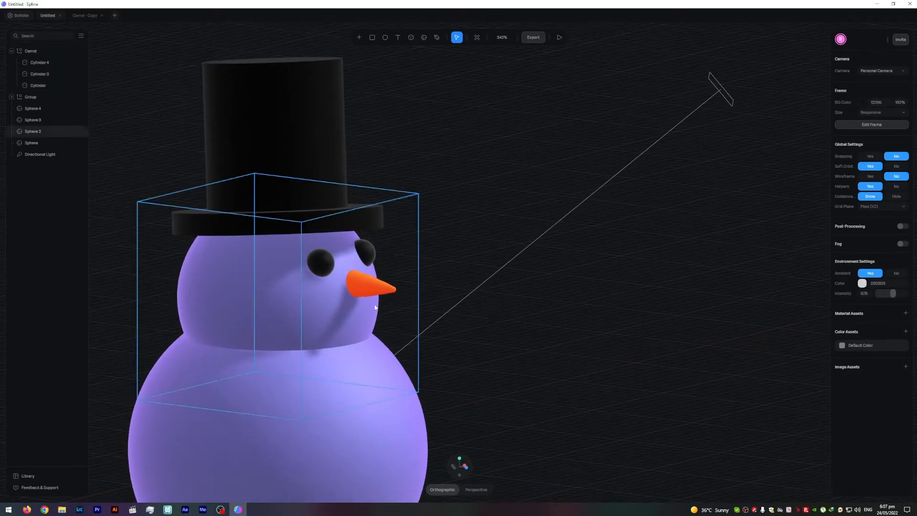
left_click(379, 289)
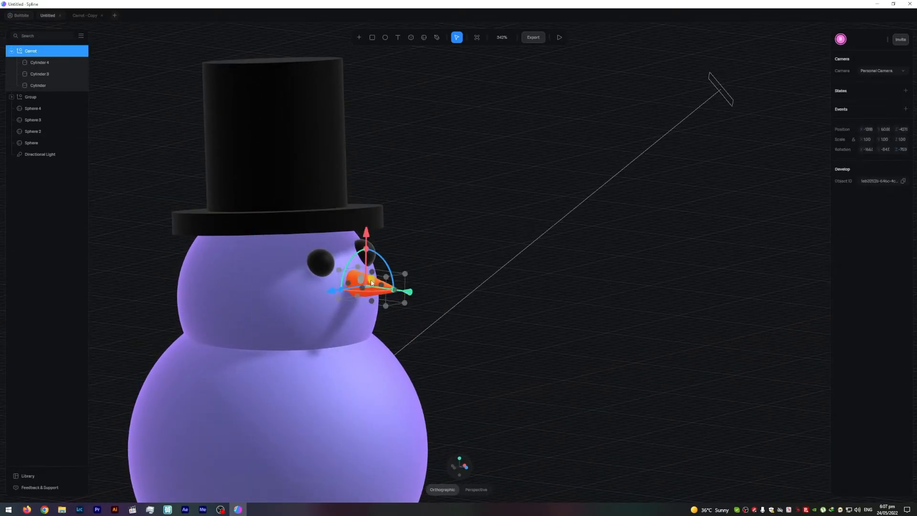
left_click_drag(388, 264, 405, 282)
left_click(505, 304)
middle_click_drag(514, 305, 499, 263)
scroll(464, 306, "down", 2)
scroll(464, 306, "down", 1)
middle_click_drag(569, 251, 534, 222)
scroll(531, 247, "down", 2)
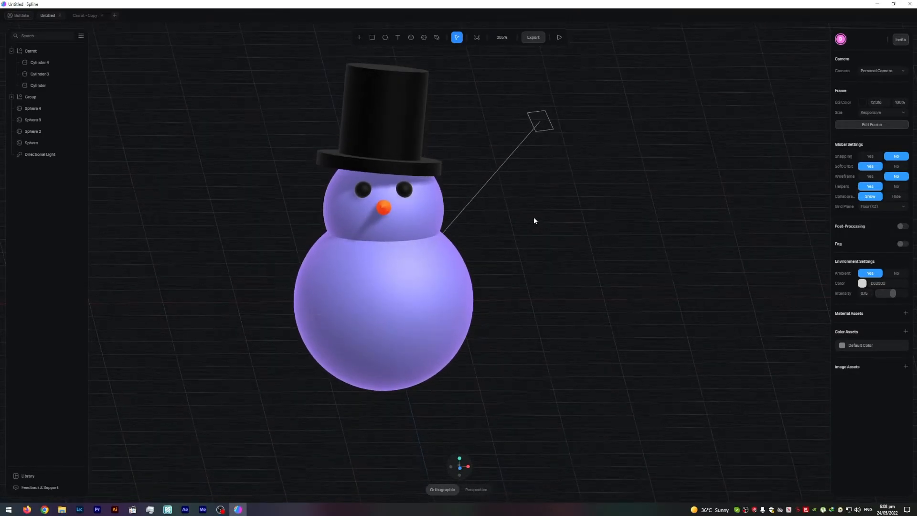
Shift the hat group slightly sideways to center it on the head
left_click(404, 134)
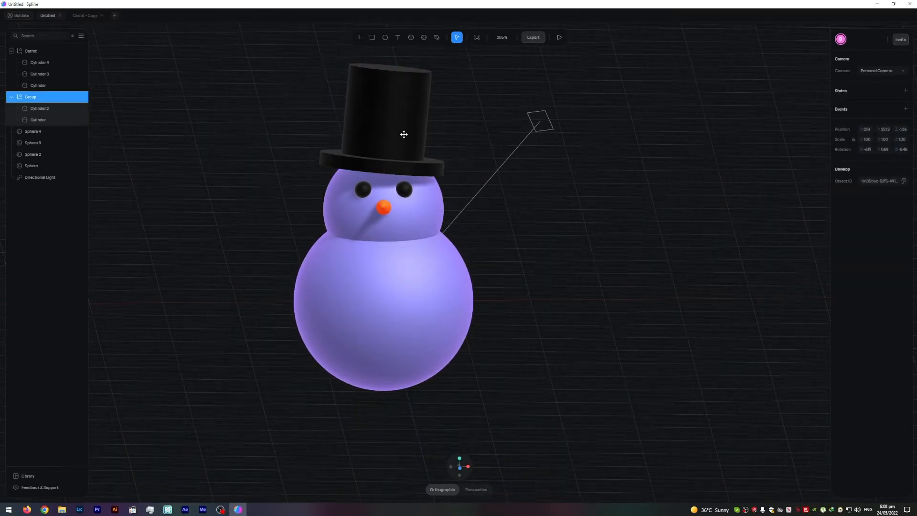
left_click(571, 241)
mouse_move(572, 205)
middle_mouse_down()
mouse_move(556, 218)
mouse_move(572, 220)
mouse_move(572, 206)
middle_mouse_up()
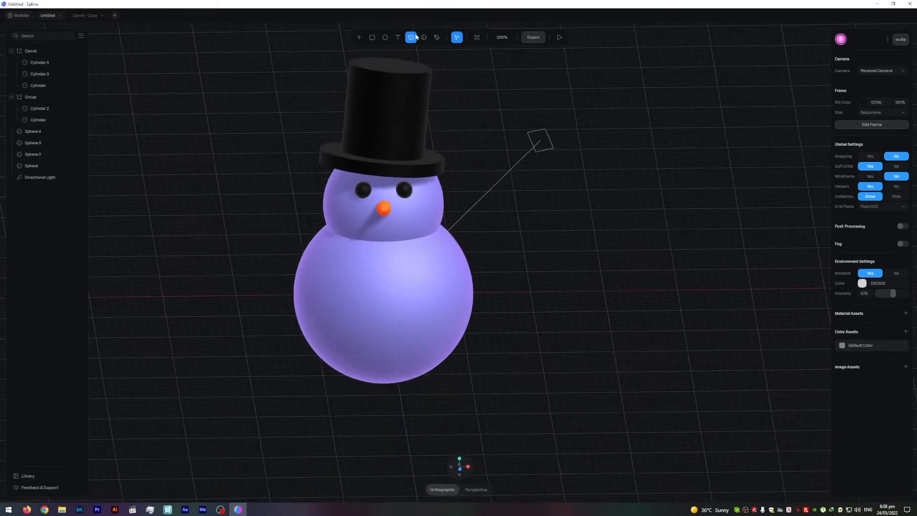
Start a Pen outline for a stick arm beside the snowman's head with a straight horizontal edge
left_click(411, 37)
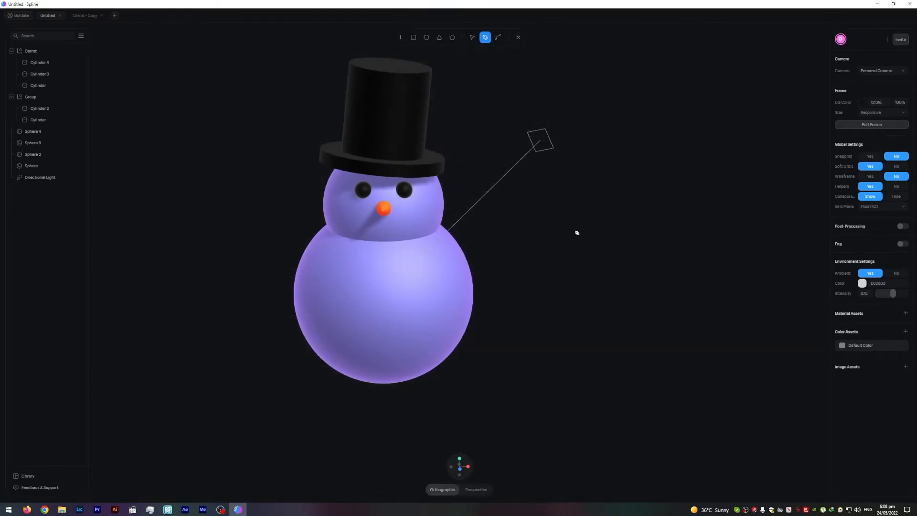
left_click(518, 217)
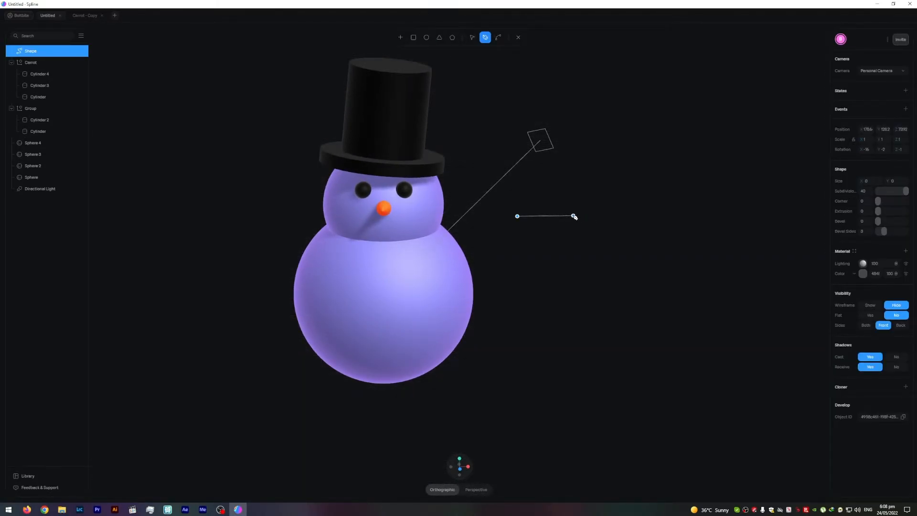
left_click_drag(619, 194, 629, 194)
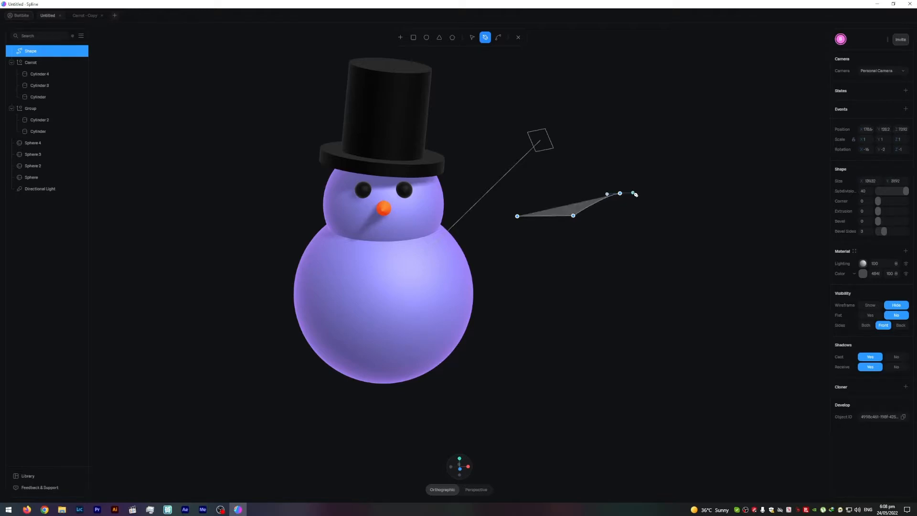
left_click(606, 209)
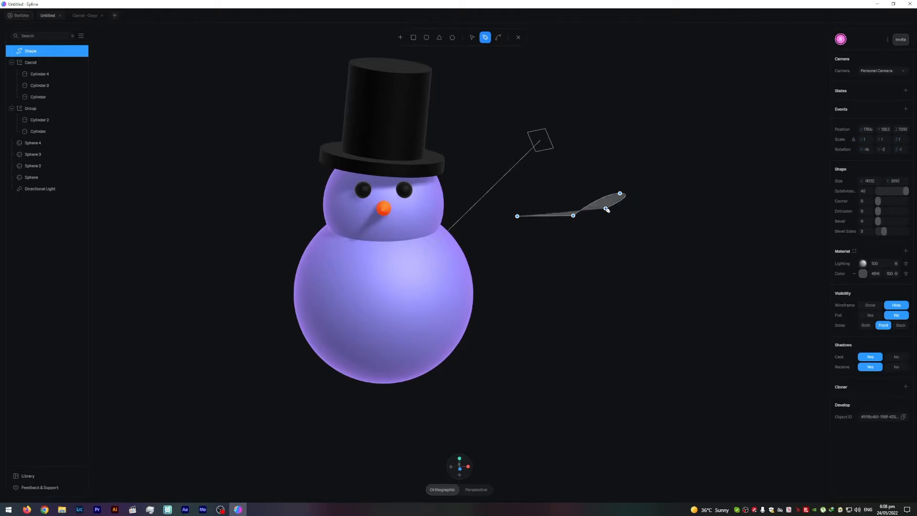
left_click(628, 218)
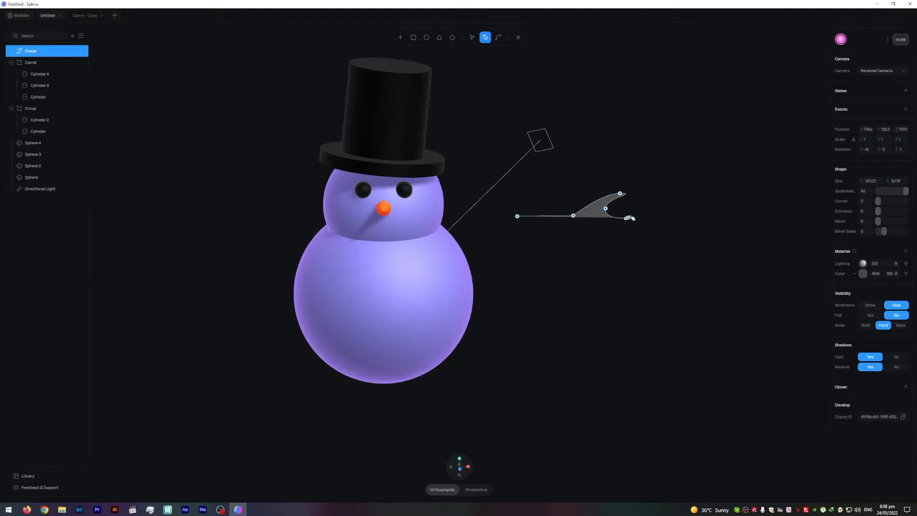
key("ctrl+z")
key("ctrl+z")
key("ctrl+z")
key("ctrl+z")
Continue the arm outline with straight segments that form the upper twig of the fork
left_click(595, 201)
left_click(626, 205)
left_click(595, 209)
Draw the lower twig of the fork, complete the arm's underside and finish editing the shape
left_click(579, 221)
left_click(578, 236)
left_click(613, 236)
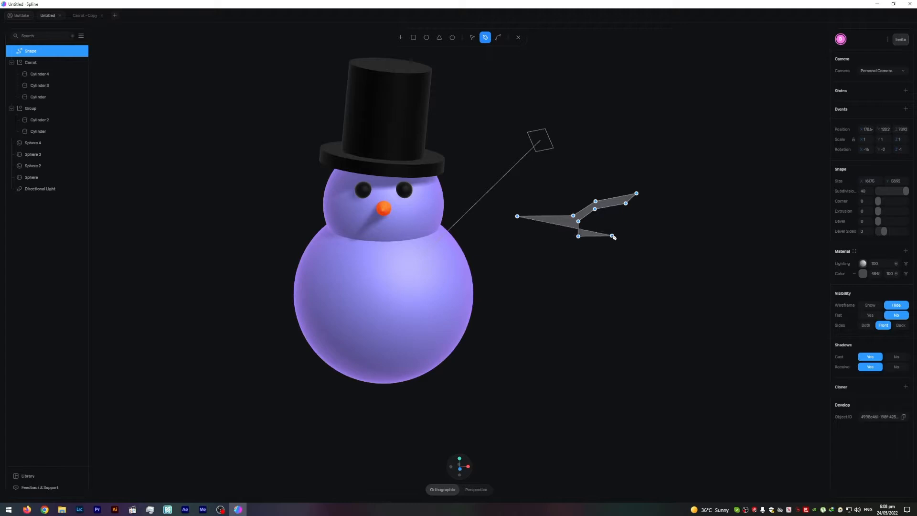
left_click(622, 229)
left_click(621, 242)
left_click(607, 246)
left_click(577, 247)
left_click(567, 227)
left_click(517, 216)
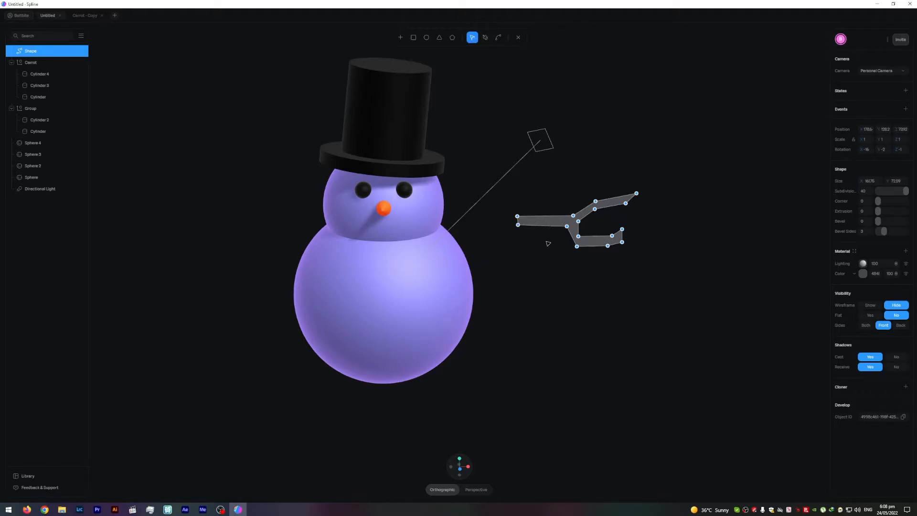
left_click(519, 37)
Duplicate the arm shape and delete the copy
key("ctrl+d")
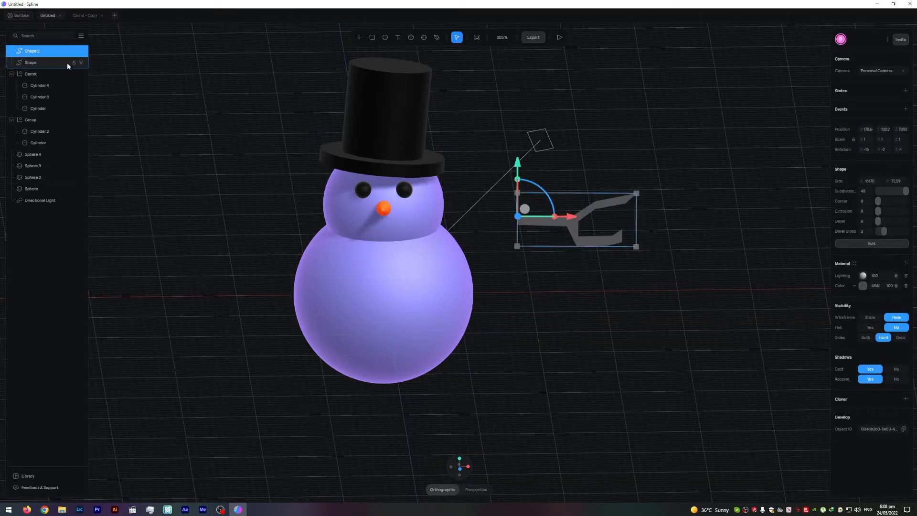
key("Delete")
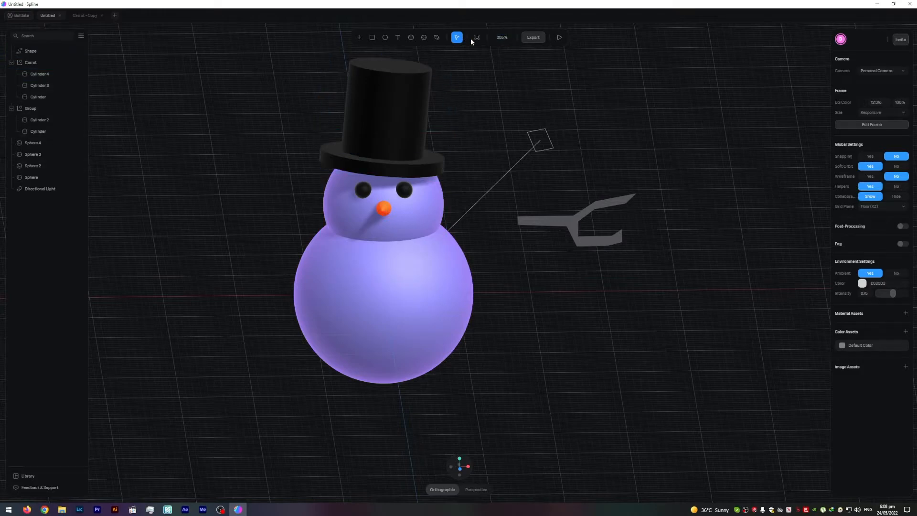
Start a second arm outline with the Pen tool on the snowman's other side, drawing its top edge and upper twig
left_click(436, 37)
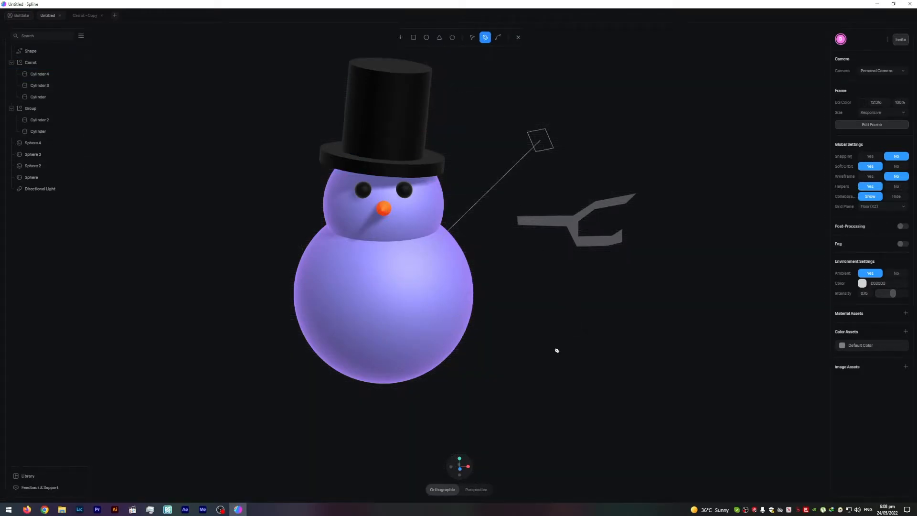
left_click(265, 216)
left_click(203, 215)
left_click(178, 202)
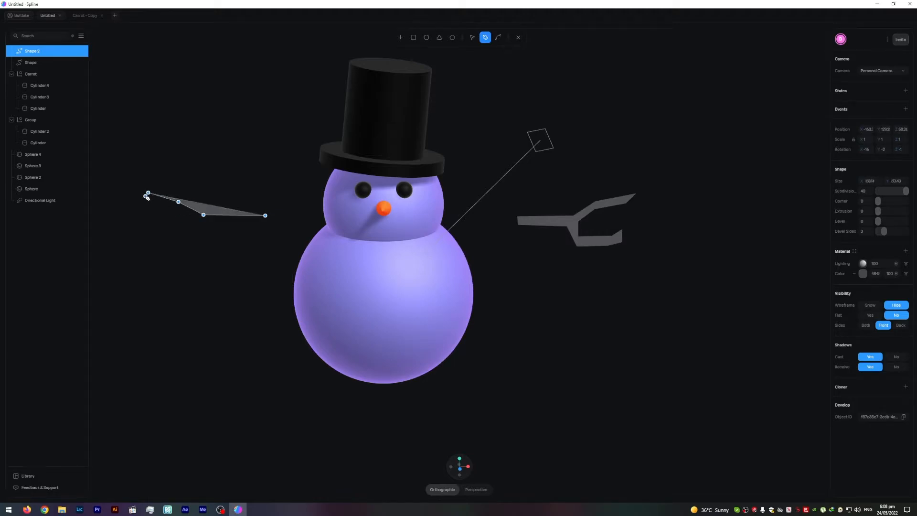
left_click(141, 199)
left_click(174, 207)
Draw the second arm's lower twig and underside, and finish editing the shape
left_click(169, 229)
left_click(139, 222)
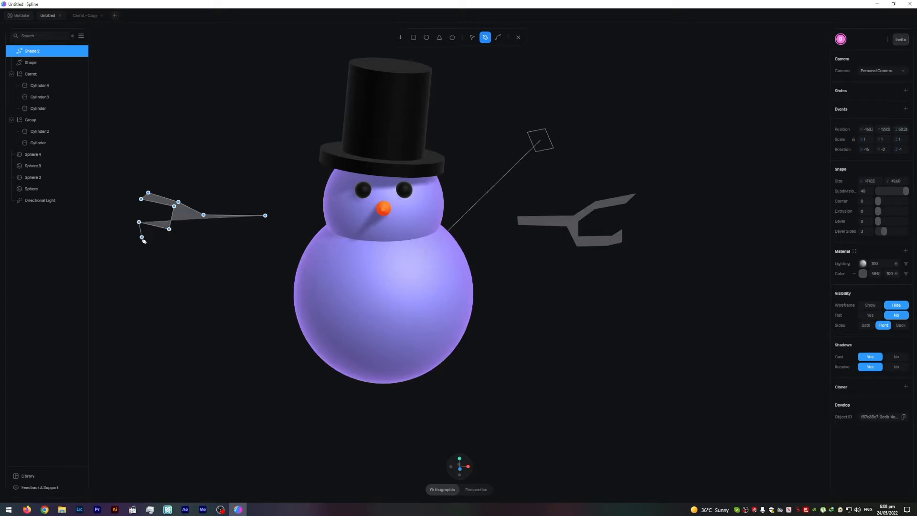
left_click(140, 232)
left_click(172, 238)
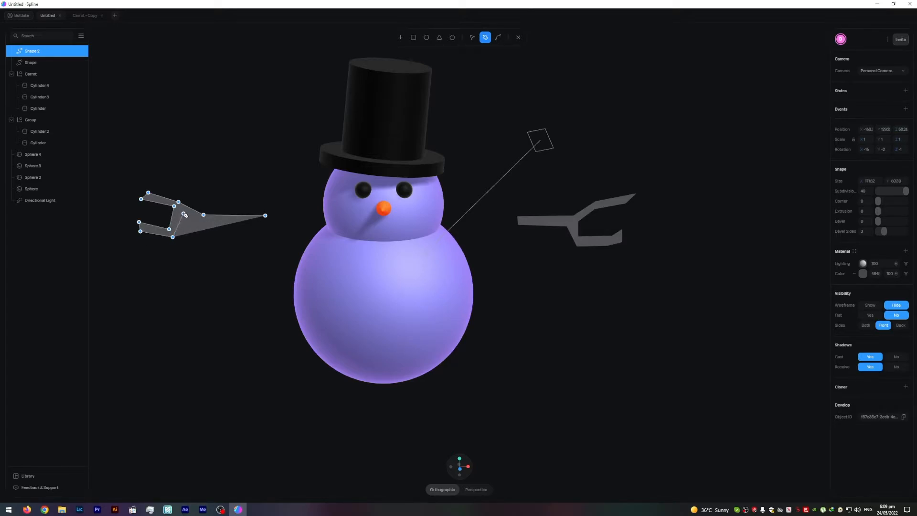
left_click(184, 214)
left_click(202, 222)
left_click(266, 223)
key("Escape")
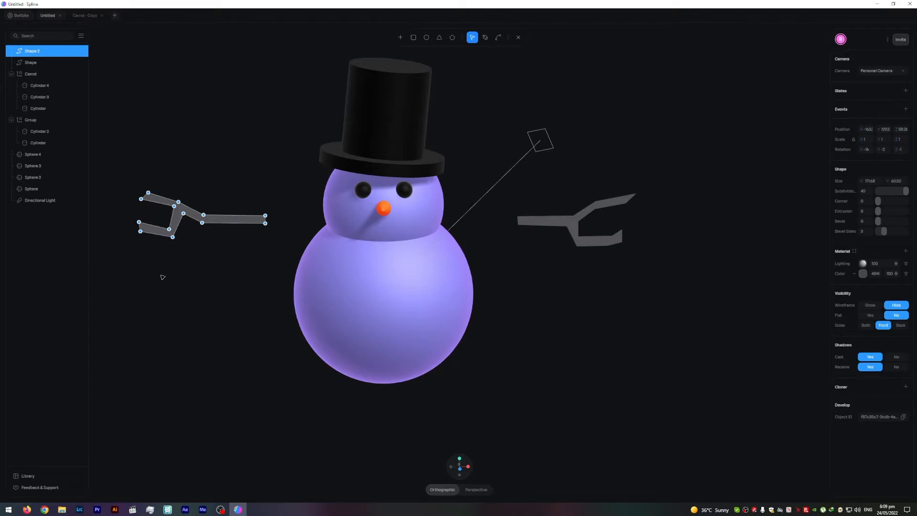
left_click(518, 37)
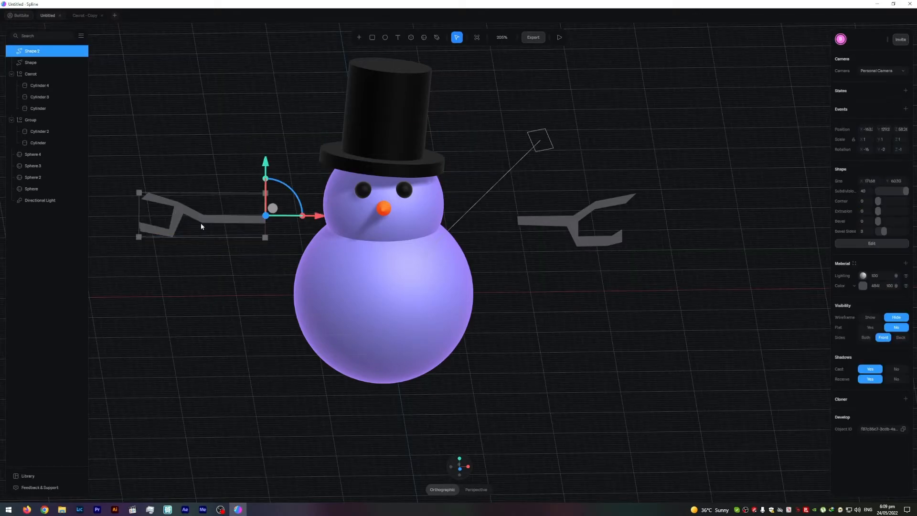
Extrude the second arm shape by 5
left_click_drag(200, 296, 715, 324)
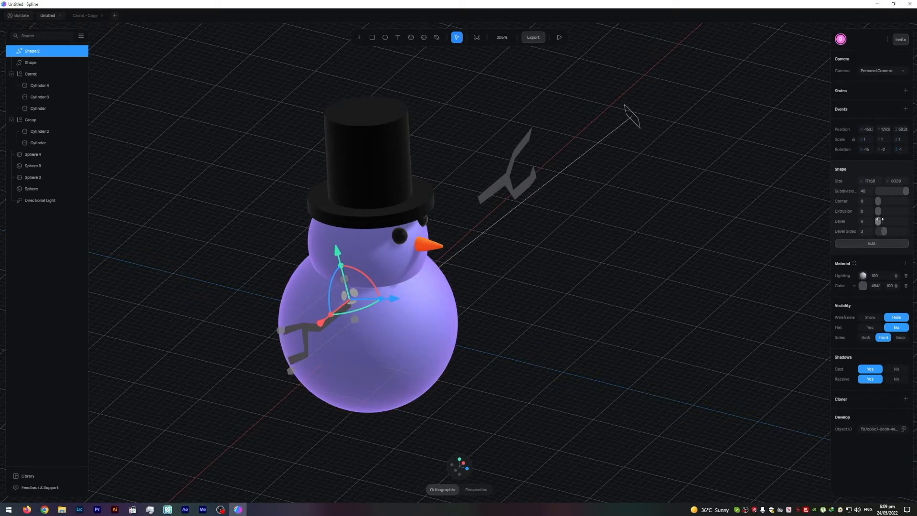
left_click_drag(878, 212, 879, 212)
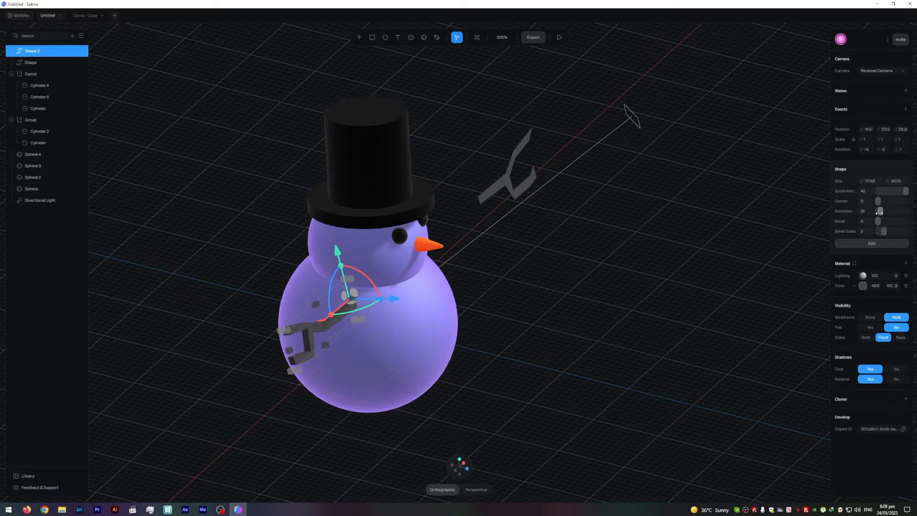
left_click(865, 211)
type("5")
key("Return")
Extrude the first arm shape by 5 as well
left_click(528, 172)
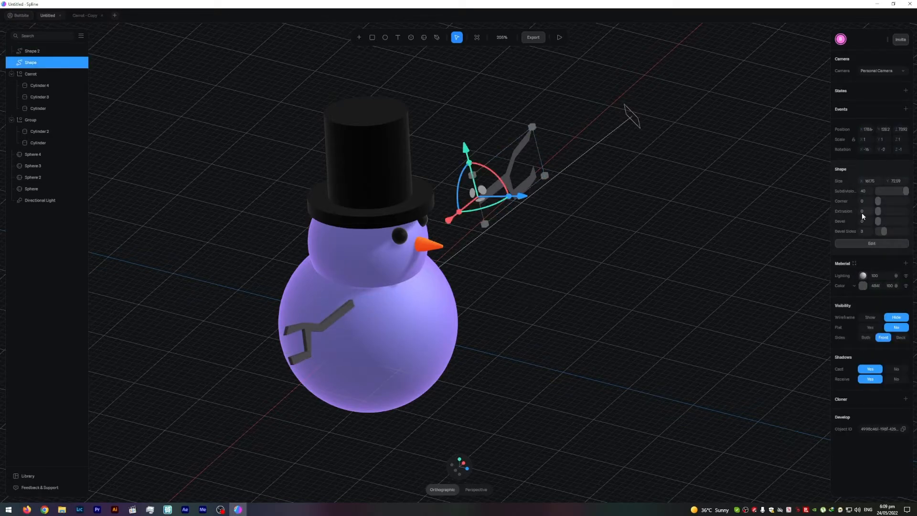
type("5")
key("Return")
left_click(526, 196)
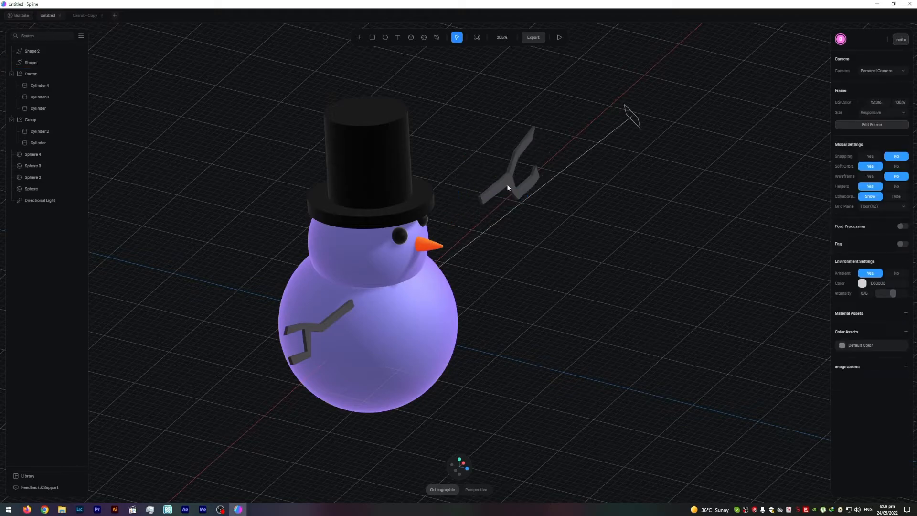
Change the first arm's material color to a dark brown
left_click(506, 168)
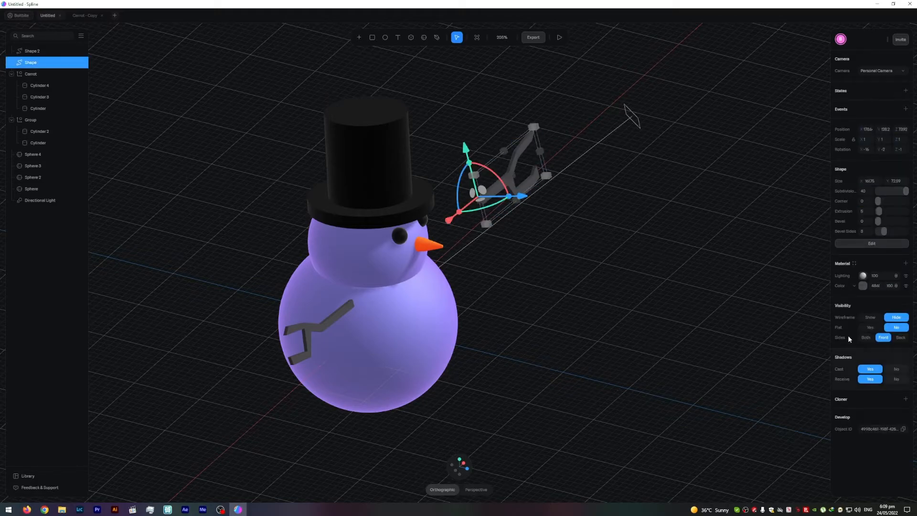
left_click(863, 286)
left_click_drag(855, 376, 842, 377)
left_click_drag(887, 339, 892, 338)
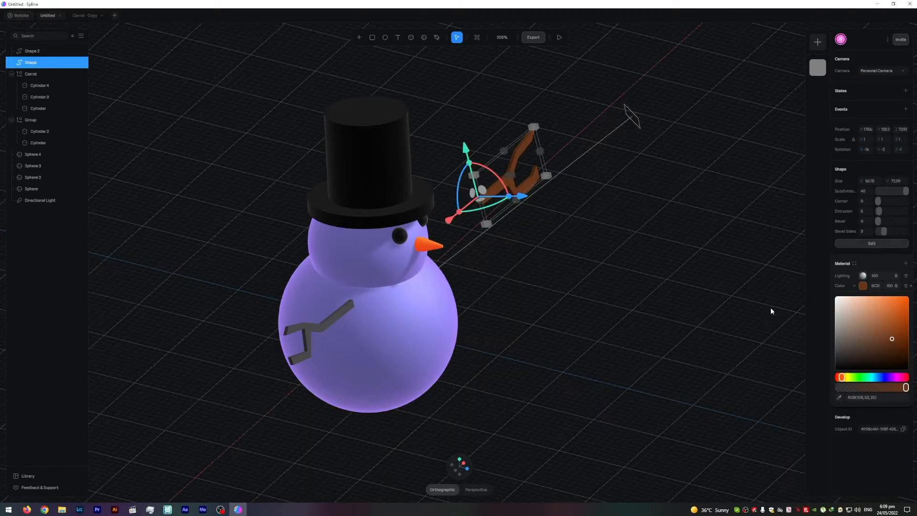
left_click(627, 253)
Move the brown arm down against the large body sphere and push it back in depth into the body
left_click_drag(628, 254, 540, 196, "alt")
left_click_drag(556, 226, 483, 280)
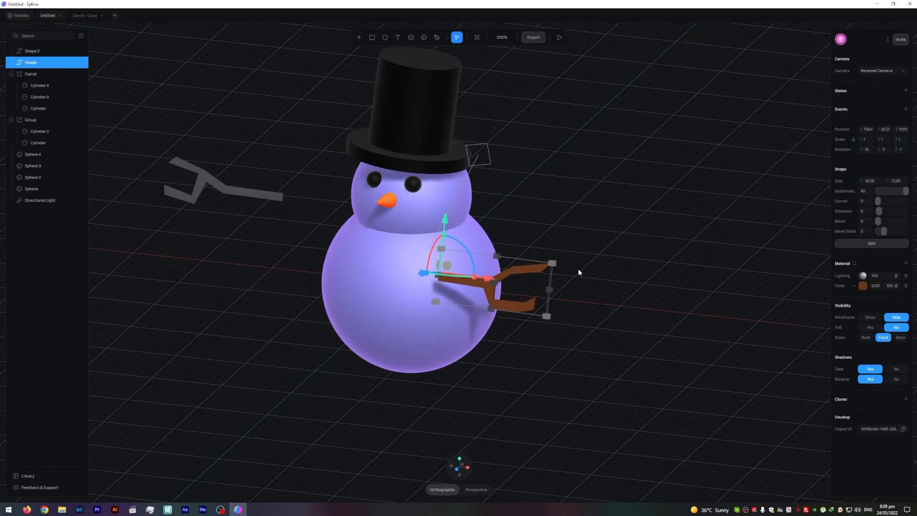
scroll(580, 268, "up", 5)
left_click_drag(478, 285, 415, 277)
left_click_drag(351, 269, 415, 262)
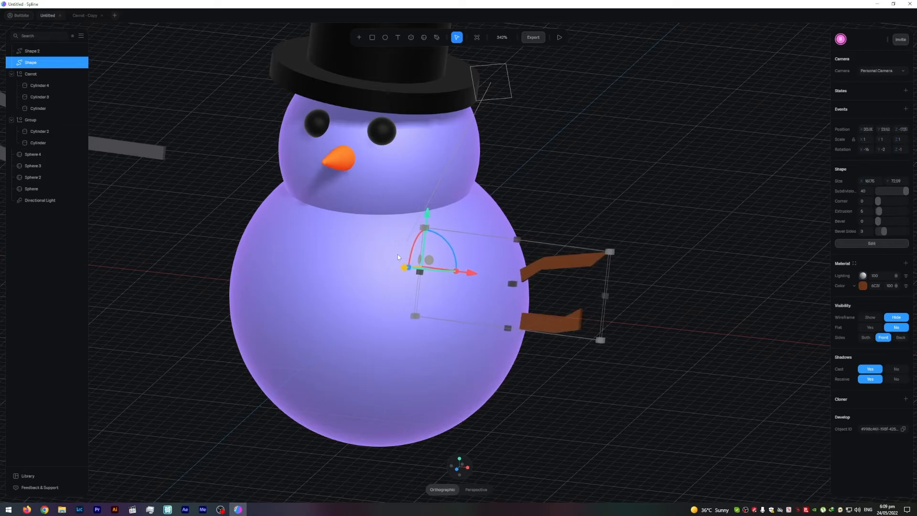
Slide the brown arm outward, raise it to shoulder height and tilt it upward
left_click_drag(475, 272, 536, 280)
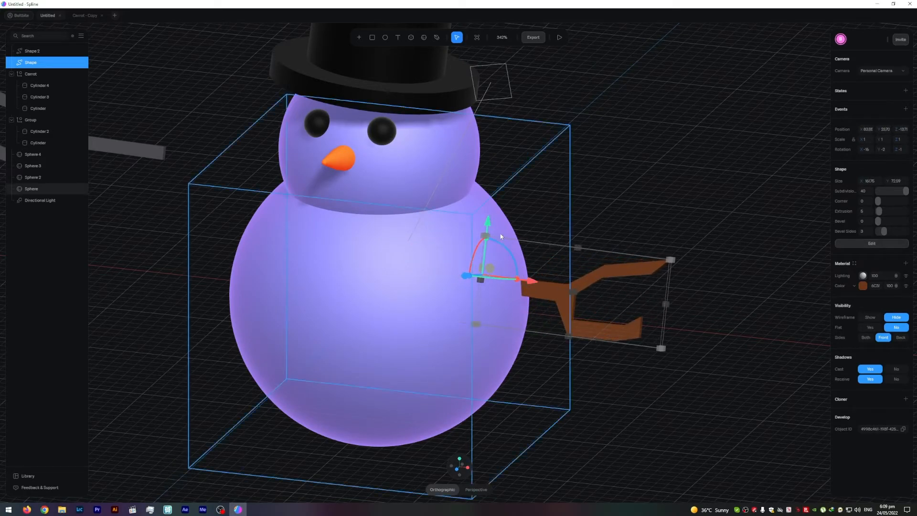
left_click_drag(487, 223, 492, 179)
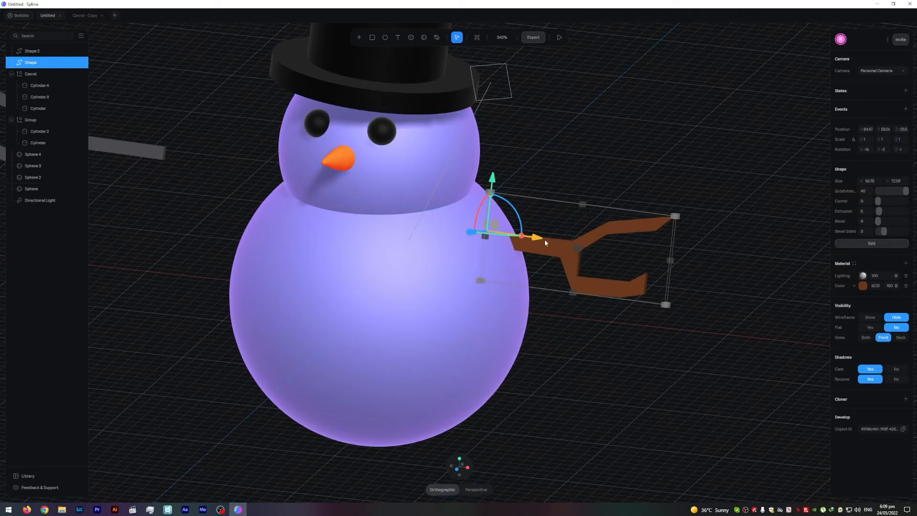
left_click_drag(539, 239, 524, 237)
left_click_drag(456, 233, 435, 244)
left_click_drag(486, 223, 486, 213)
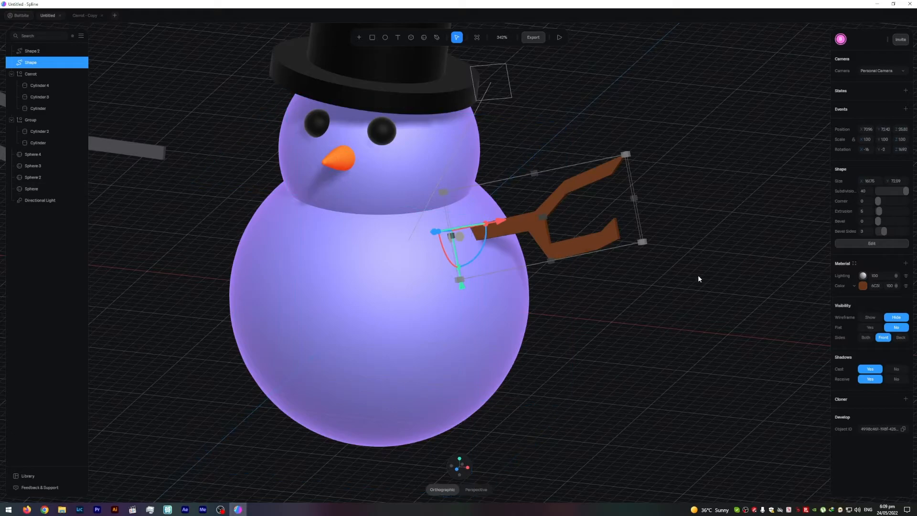
Shrink the brown arm to about 93 by 42 and move it outward so it sticks out of the body
left_click(692, 276)
left_click(537, 210)
left_click_drag(635, 199, 560, 213)
left_click(596, 236)
mouse_move(596, 236)
left_mouse_down()
mouse_move(646, 219)
mouse_move(586, 231)
left_mouse_up()
left_click(472, 240)
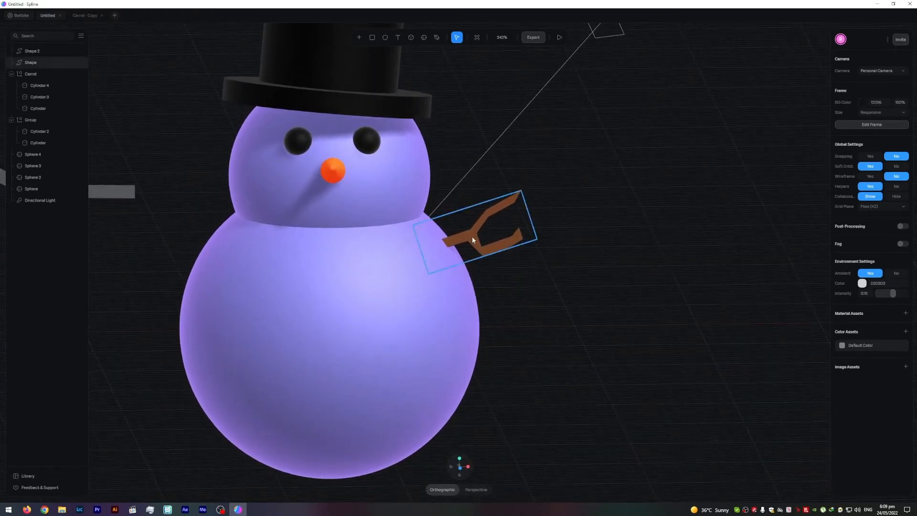
left_click_drag(471, 236, 489, 232)
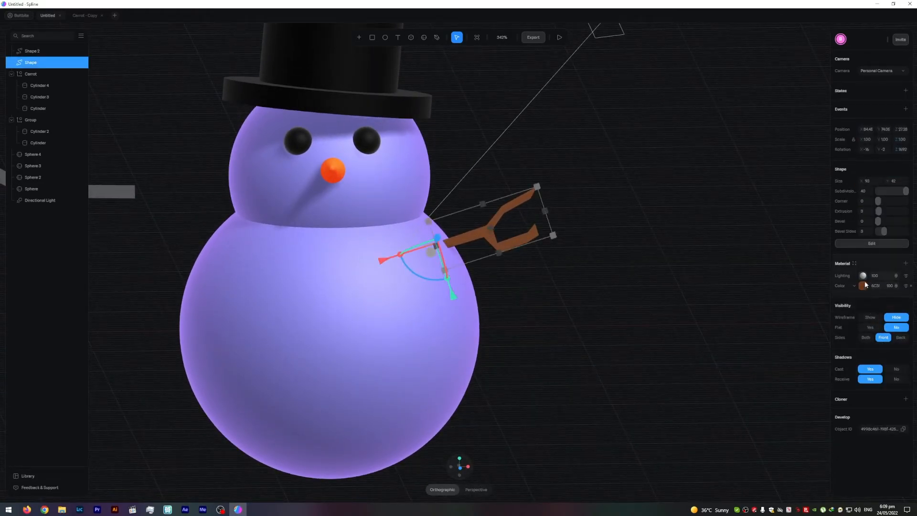
Round the brown arm's outline with a corner value of 3
left_click_drag(878, 201, 880, 203)
type("1")
key("Return")
type("3")
key("Return")
left_click(864, 214)
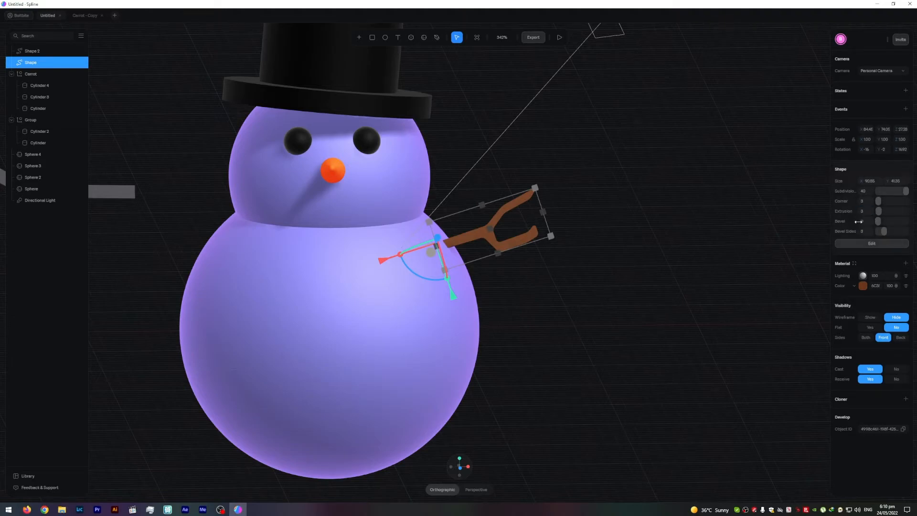
left_click(863, 222)
key("Return")
left_click(672, 300)
Move the gray arm closer to the snowman's body
left_click_drag(672, 300, 573, 258, "alt")
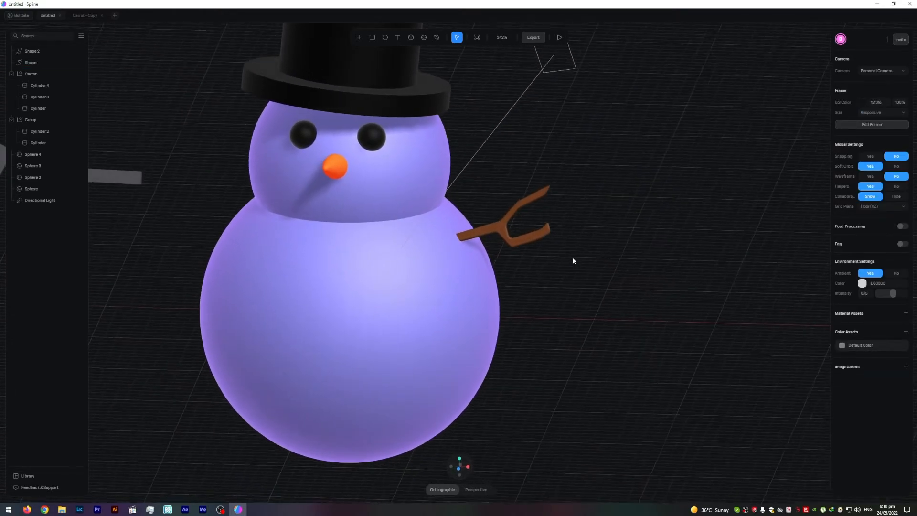
middle_click_drag(169, 225, 277, 226)
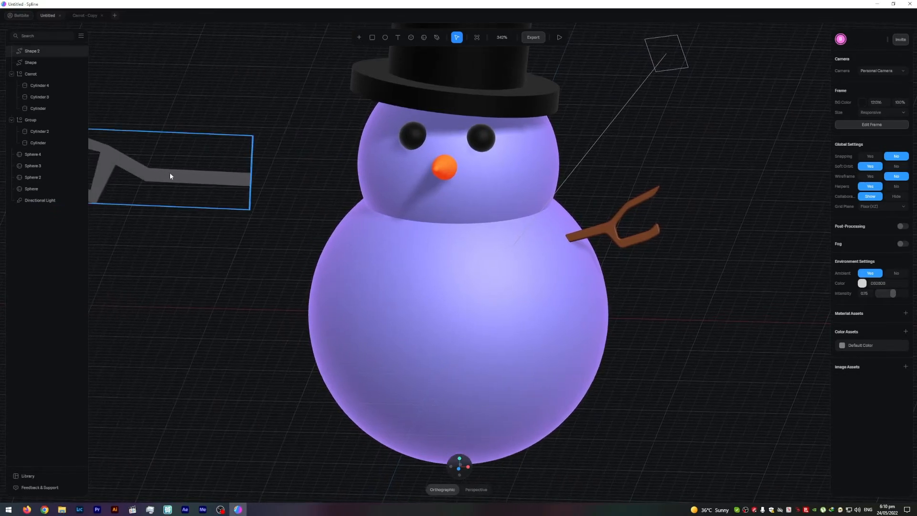
left_click(170, 176)
left_click_drag(185, 180, 225, 186)
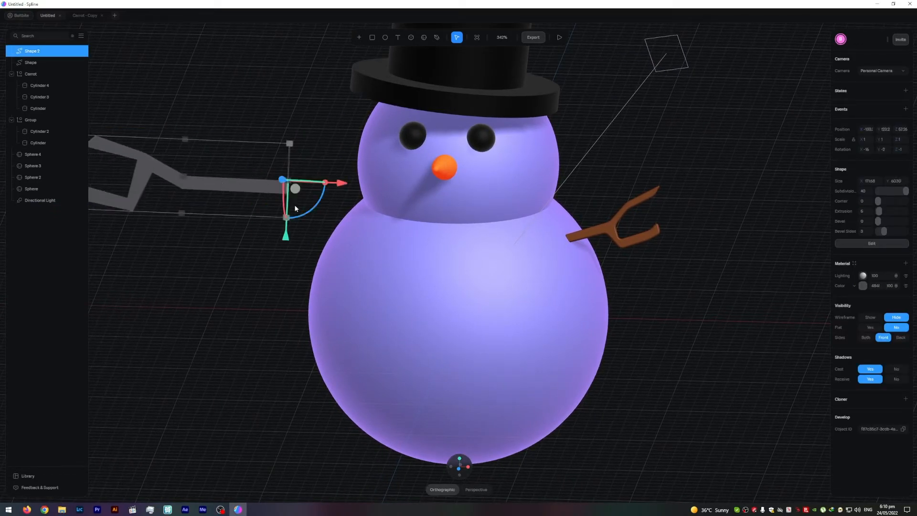
Check the brown arm's shape settings and set the gray arm's corner value to 3
left_click(605, 227)
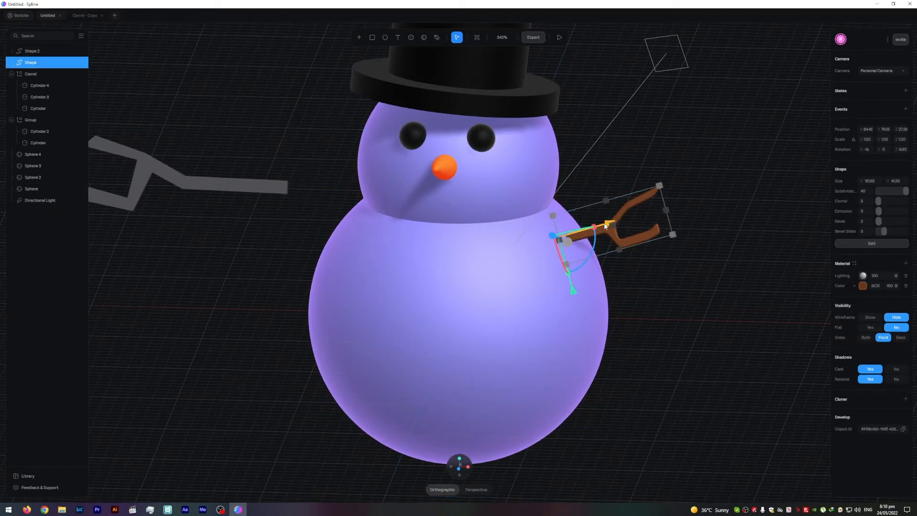
left_click(140, 180)
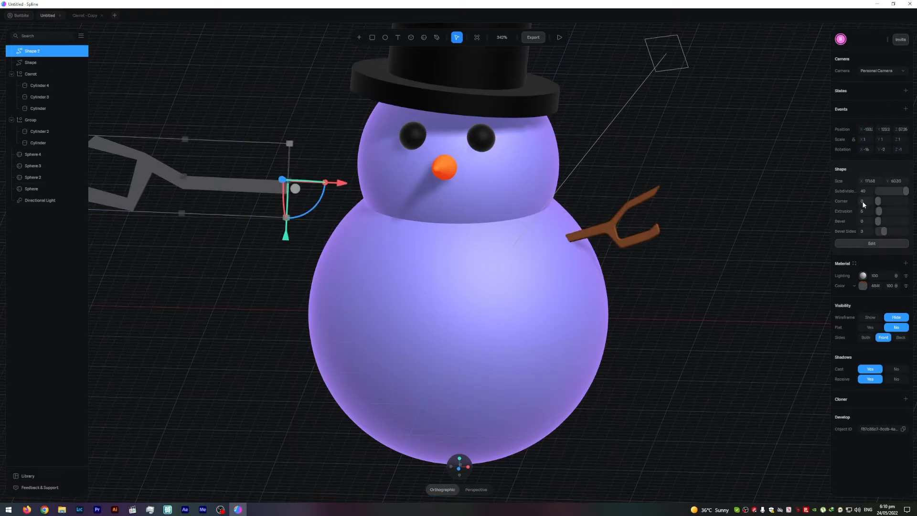
type("5")
key("Return")
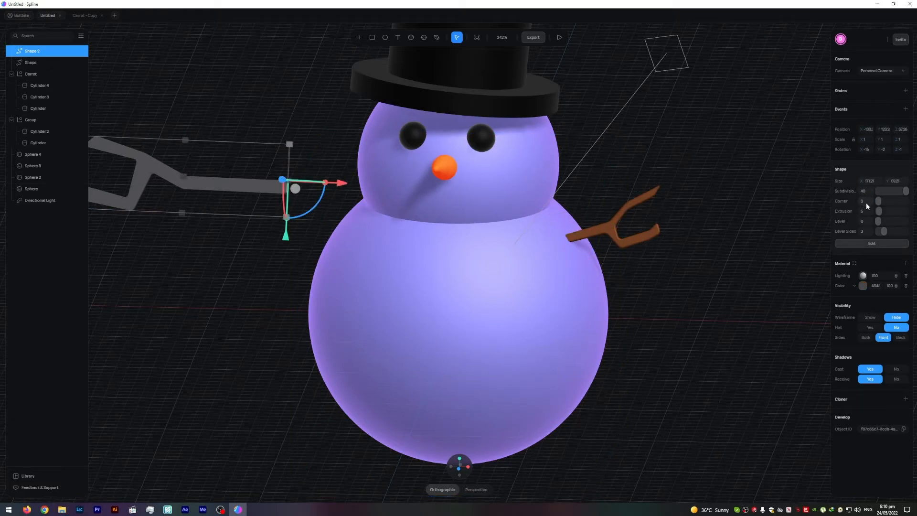
Copy the brown color from the finished arm and apply it to the gray arm
left_click(863, 221)
left_click(719, 270)
left_click(173, 180)
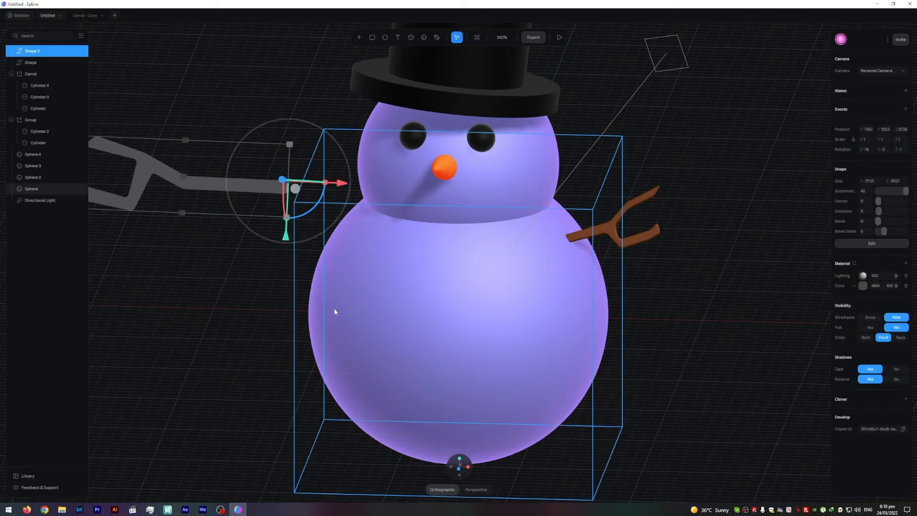
left_click(618, 225)
left_click(877, 287)
left_click(182, 173)
left_click(176, 181)
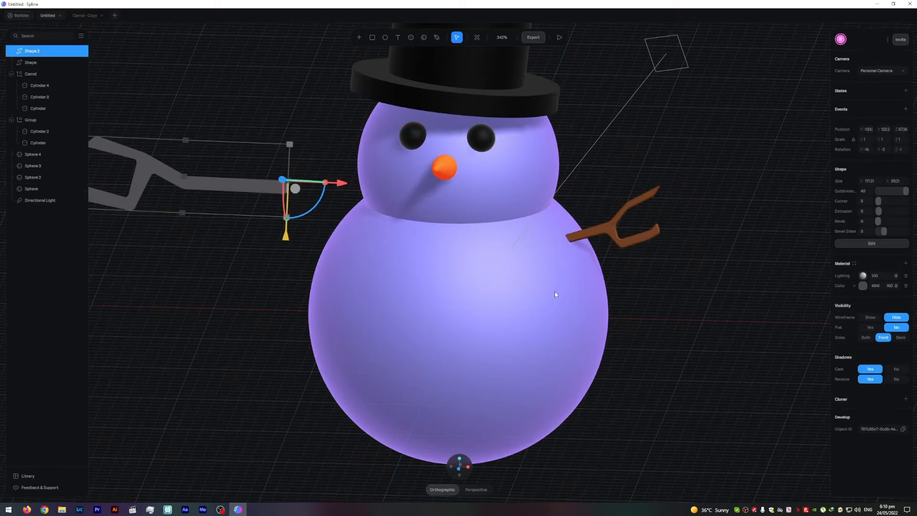
left_click(877, 286)
key("ctrl+v")
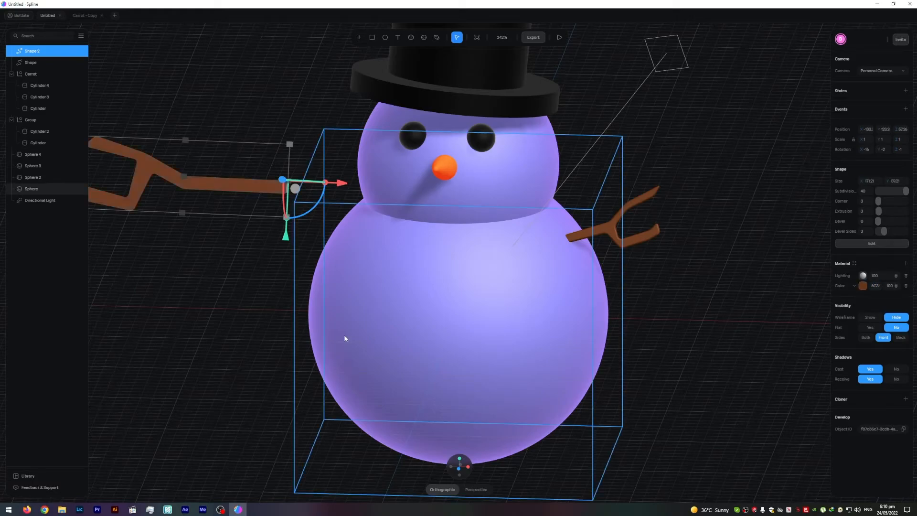
Compare both arms and shrink the larger one proportionally toward the size of the opposite arm
left_click(209, 305)
middle_click_drag(181, 285, 224, 275)
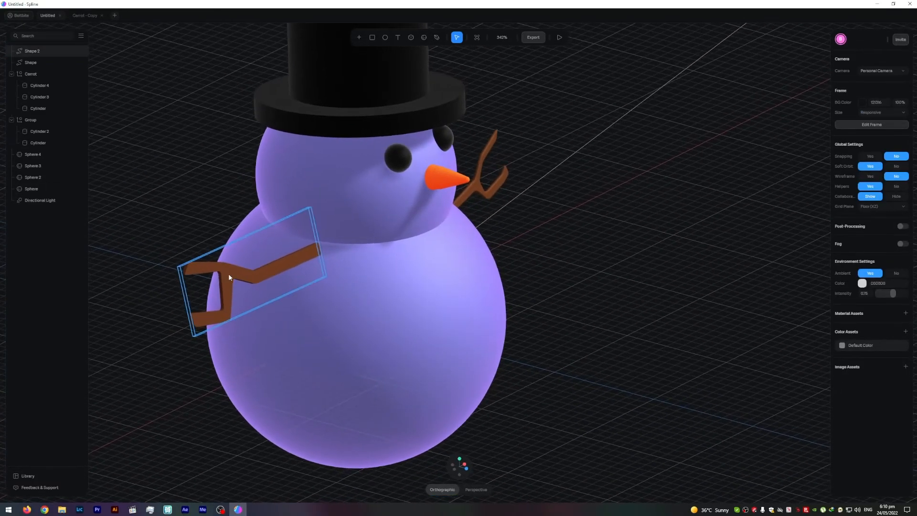
left_click(229, 273)
middle_click_drag(584, 250, 554, 205)
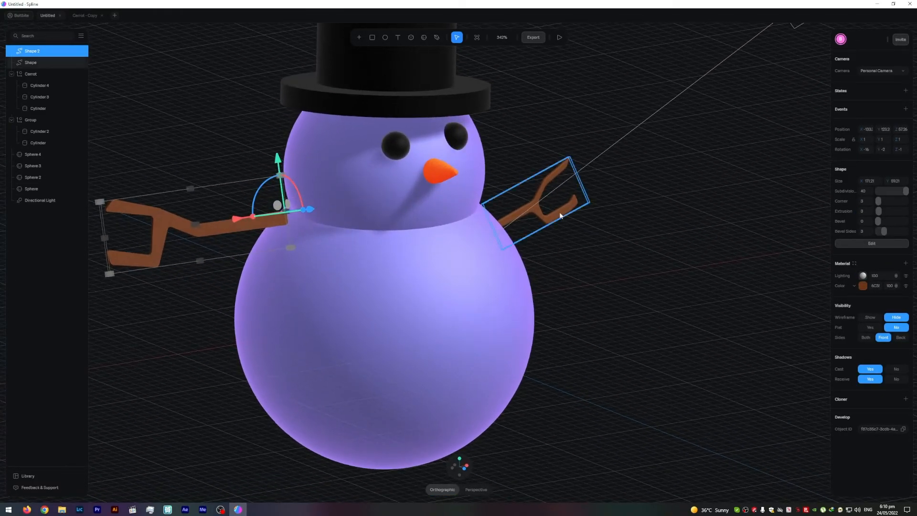
left_click(560, 214)
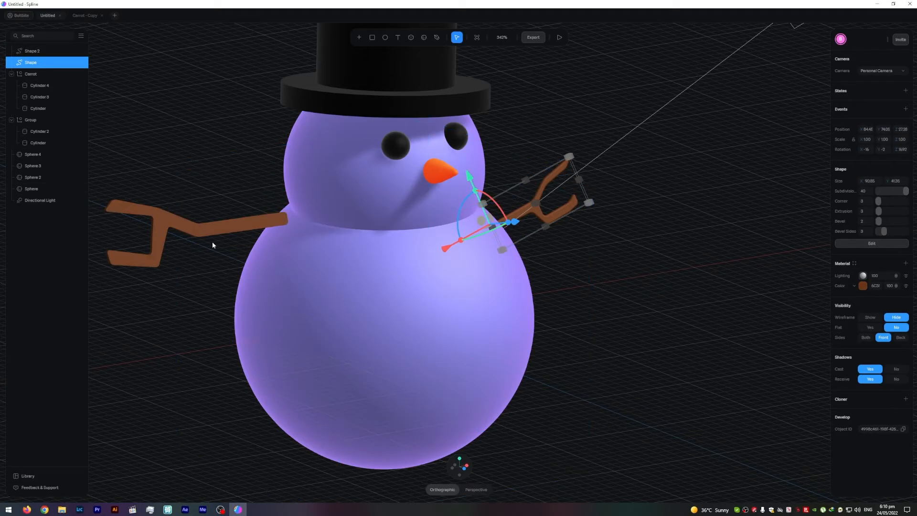
left_click(160, 234)
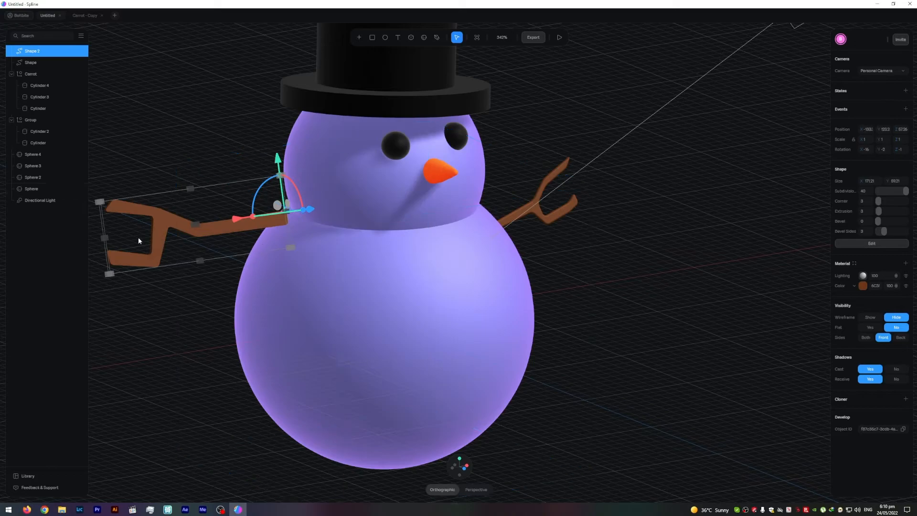
left_click_drag(104, 239, 156, 231)
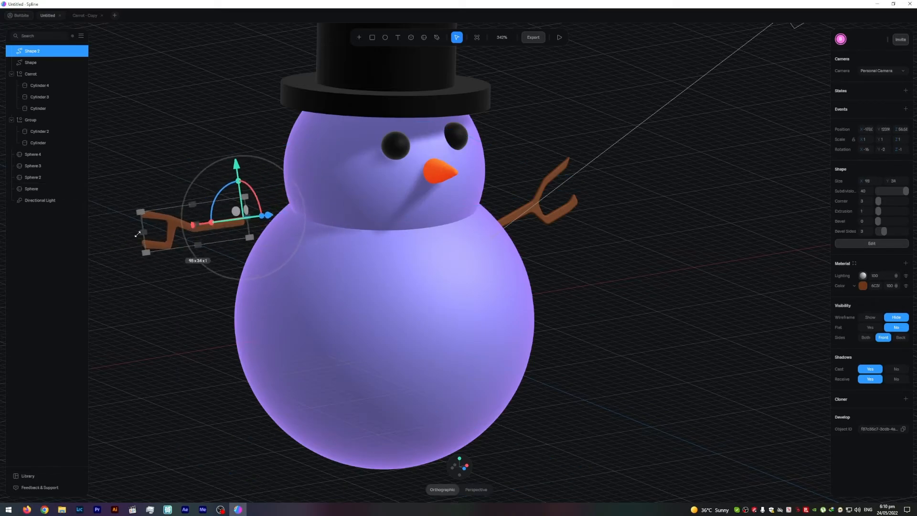
Move the resized arm against the side of the body sphere so its forked end sticks out
left_click(135, 332)
left_click_drag(135, 331, 237, 201)
scroll(285, 176, "up", 2)
left_click_drag(312, 131, 315, 230)
left_click_drag(225, 191, 291, 190, "alt")
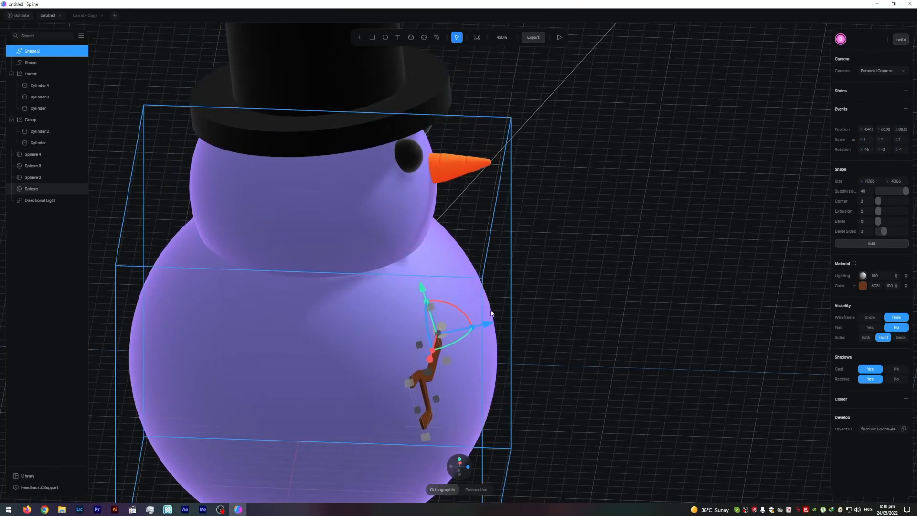
left_click_drag(404, 387, 293, 406)
left_click_drag(538, 272, 488, 267, "alt")
left_click_drag(695, 331, 703, 320, "alt")
scroll(659, 304, "down", 1)
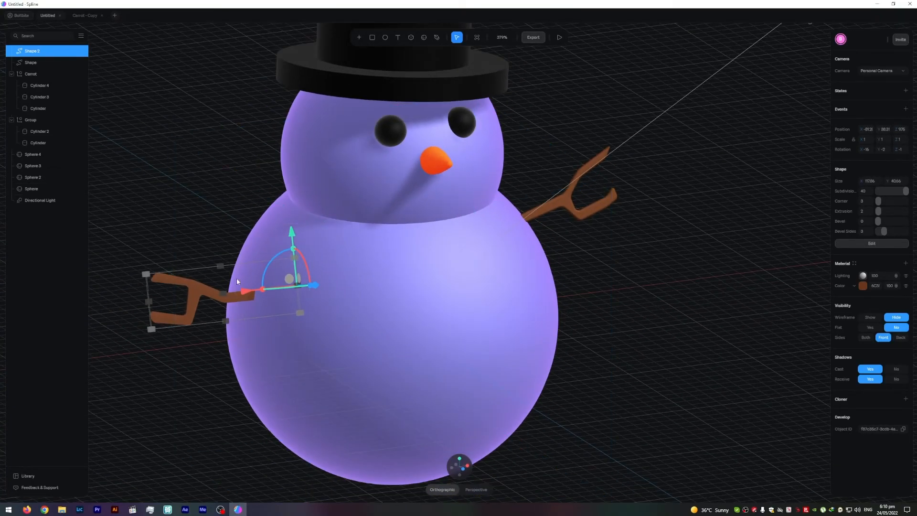
Rotate the newly placed arm so its fork tilts upward and raise it toward the snowman's shoulder
left_click_drag(150, 322, 146, 287)
left_click_drag(257, 255, 266, 231)
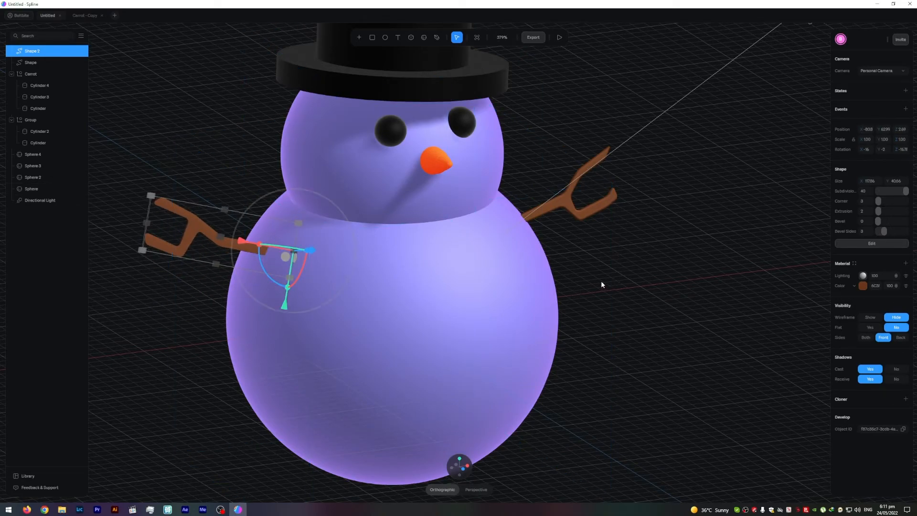
left_click_drag(607, 283, 557, 288, "alt")
left_click(686, 299)
middle_click_drag(693, 292, 686, 301)
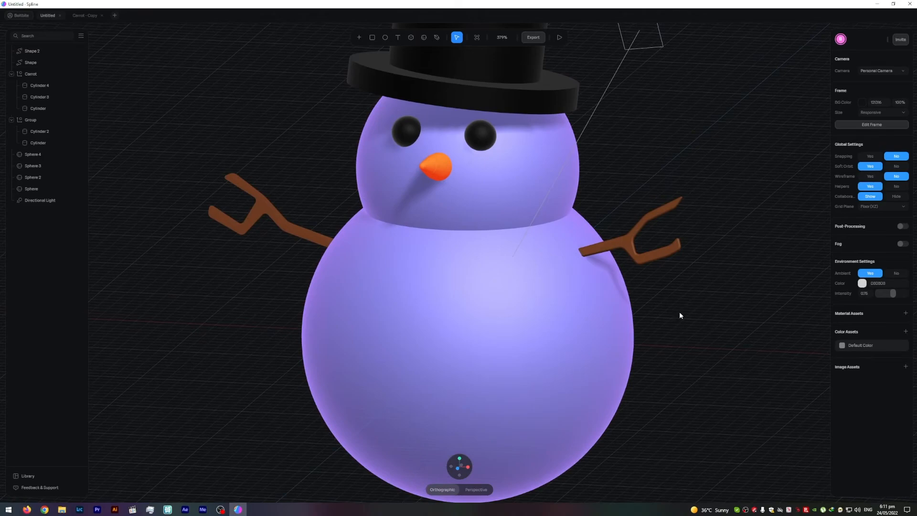
left_click_drag(679, 312, 692, 311, "alt")
Push the arm further into the body and adjust its depth and rotation so it joins the side cleanly
left_click(268, 251)
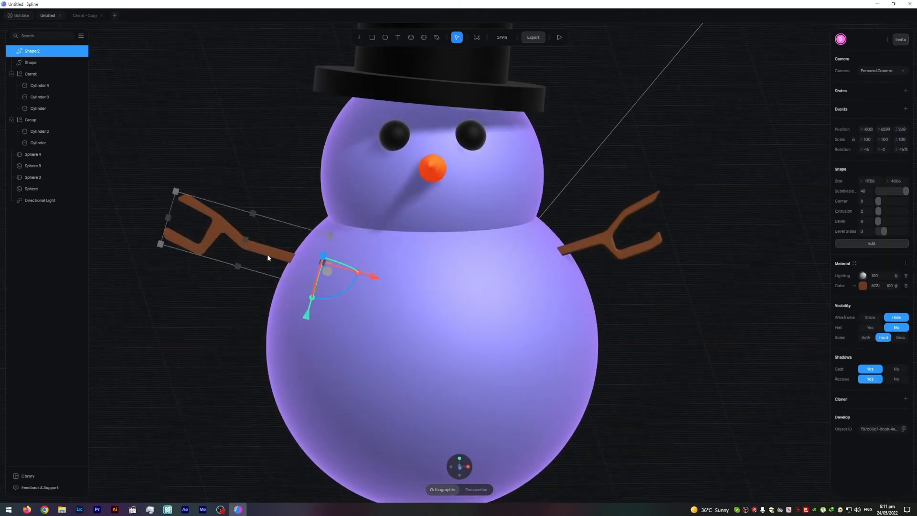
left_click_drag(376, 277, 389, 280)
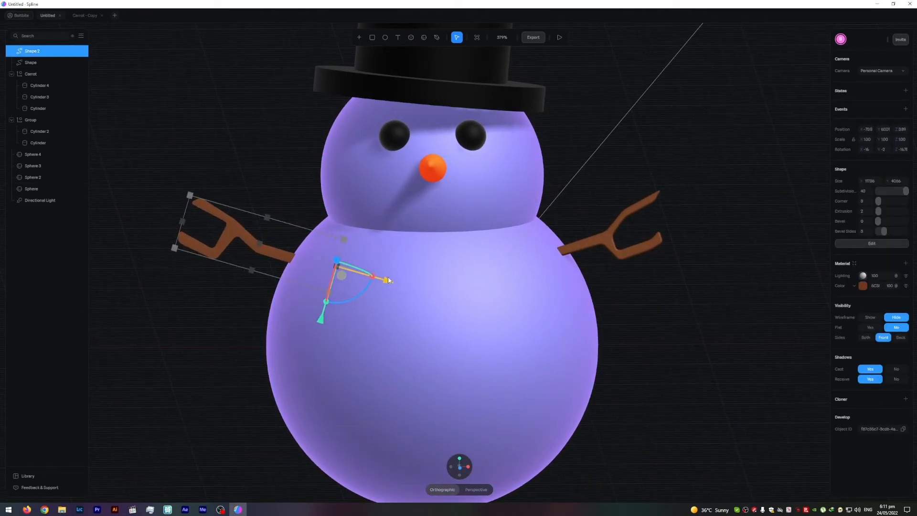
mouse_move(329, 318)
left_mouse_down()
mouse_move(335, 300)
mouse_move(323, 314)
left_mouse_up()
left_click_drag(210, 328, 272, 339, "alt")
left_click_drag(381, 283, 417, 301)
left_click_drag(547, 302, 522, 279, "alt")
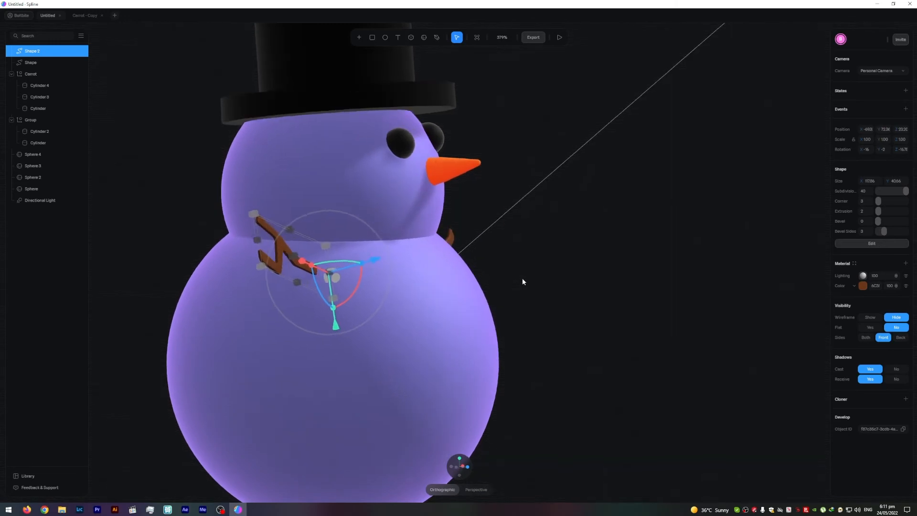
left_click_drag(354, 297, 430, 313)
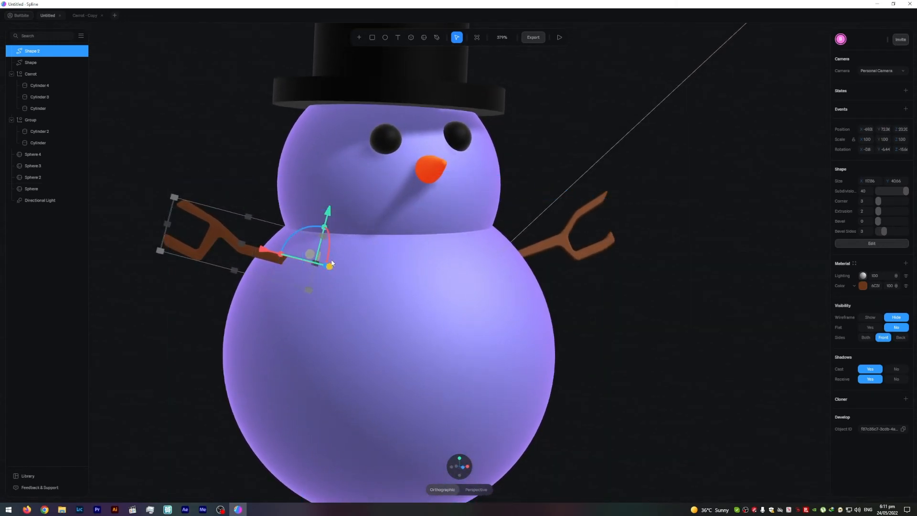
mouse_move(330, 266)
left_mouse_down()
mouse_move(349, 271)
mouse_move(333, 268)
left_mouse_up()
Fine-tune the arm's position at the shoulder so it mirrors the opposite arm
left_click_drag(641, 290, 649, 327, "alt")
left_click(669, 313)
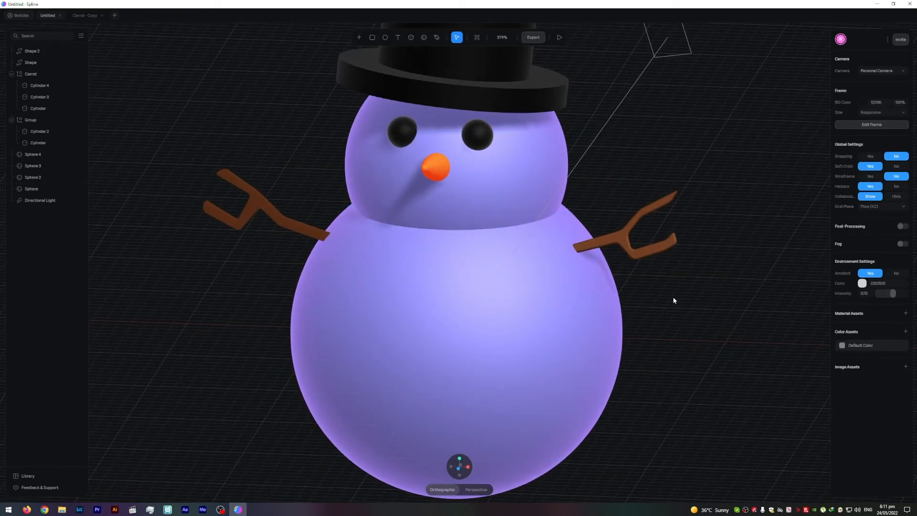
scroll(675, 291, "down", 4)
mouse_move(675, 291)
left_mouse_down("alt")
mouse_move(665, 291)
mouse_move(674, 288)
left_mouse_up("alt")
left_click(306, 239)
left_click_drag(306, 239, 256, 329, "alt")
left_click(255, 329)
left_click_drag(336, 248, 336, 254)
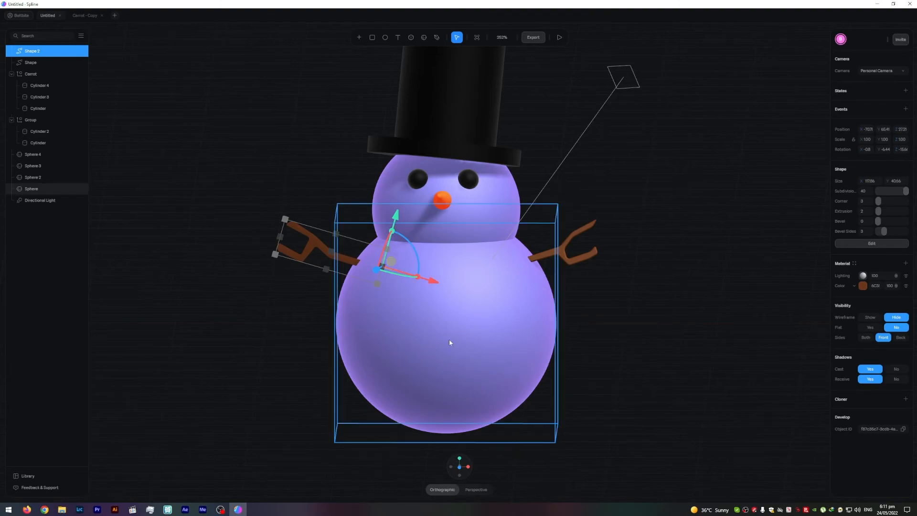
Set the scene's background color to a muted dark blue
left_click(620, 317)
scroll(621, 317, "down", 3)
left_click_drag(622, 307, 614, 280, "alt")
scroll(636, 274, "down", 1)
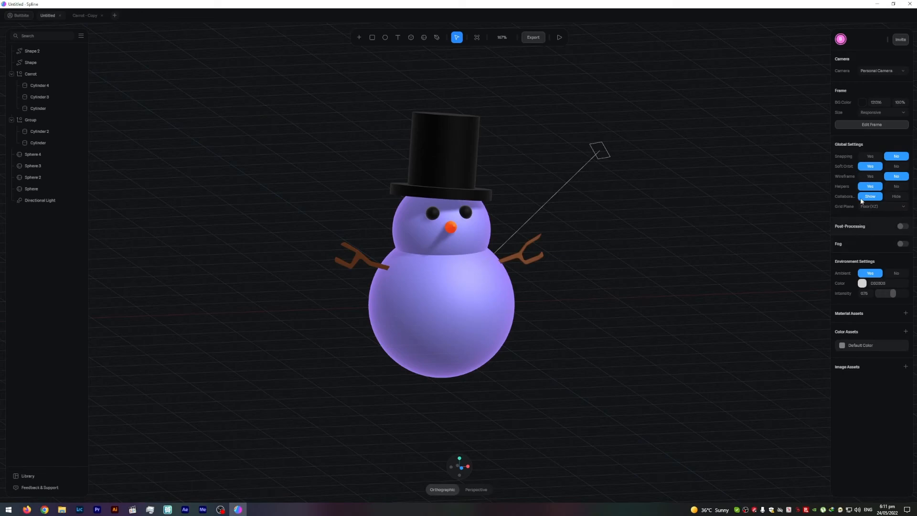
left_click(864, 102)
left_click_drag(854, 137, 873, 141)
left_click_drag(877, 126, 877, 153)
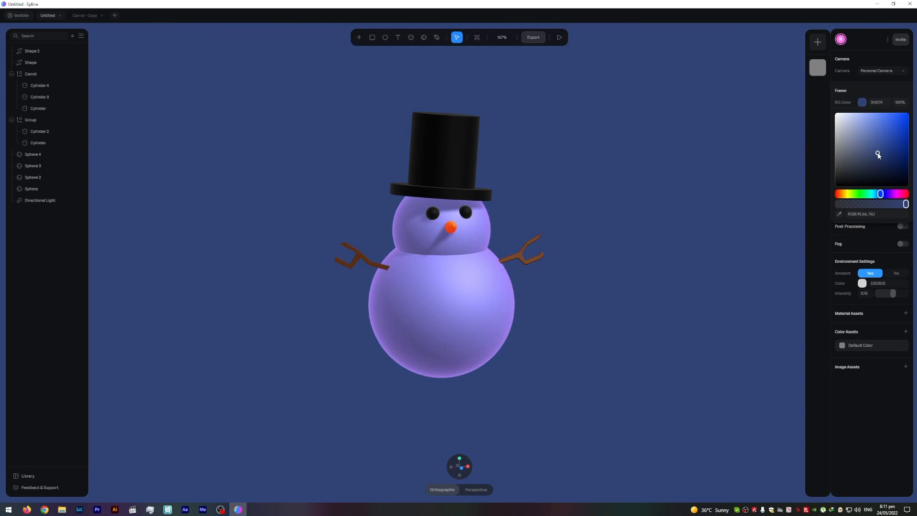
left_click(686, 228)
Preview the finished snowman scene in play mode
left_click_drag(612, 262, 532, 215)
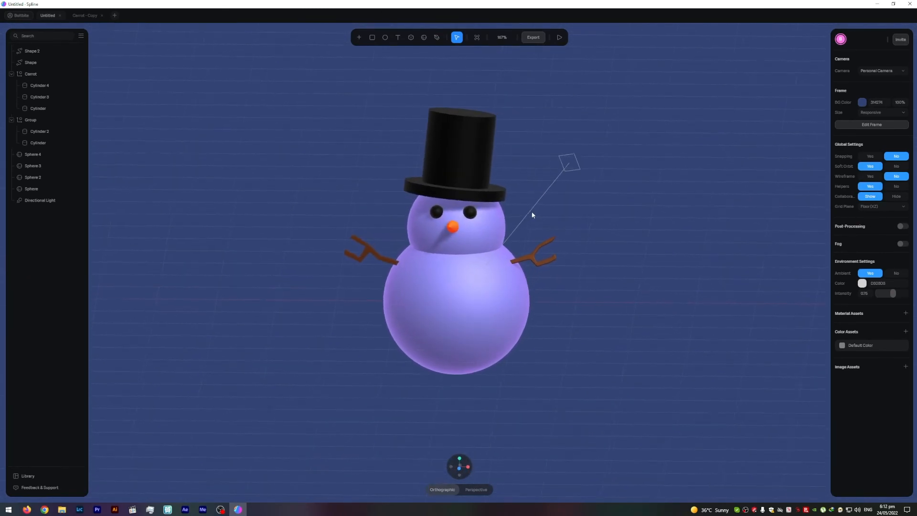
left_click(560, 37)
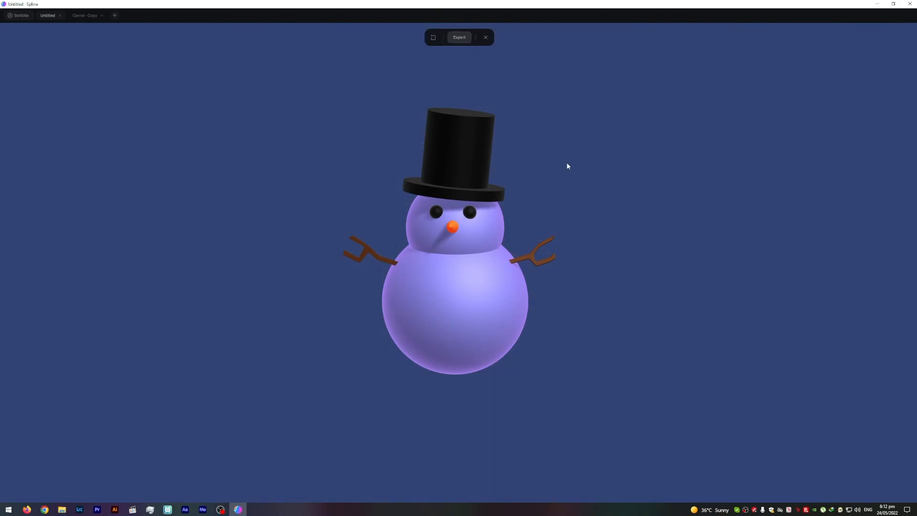